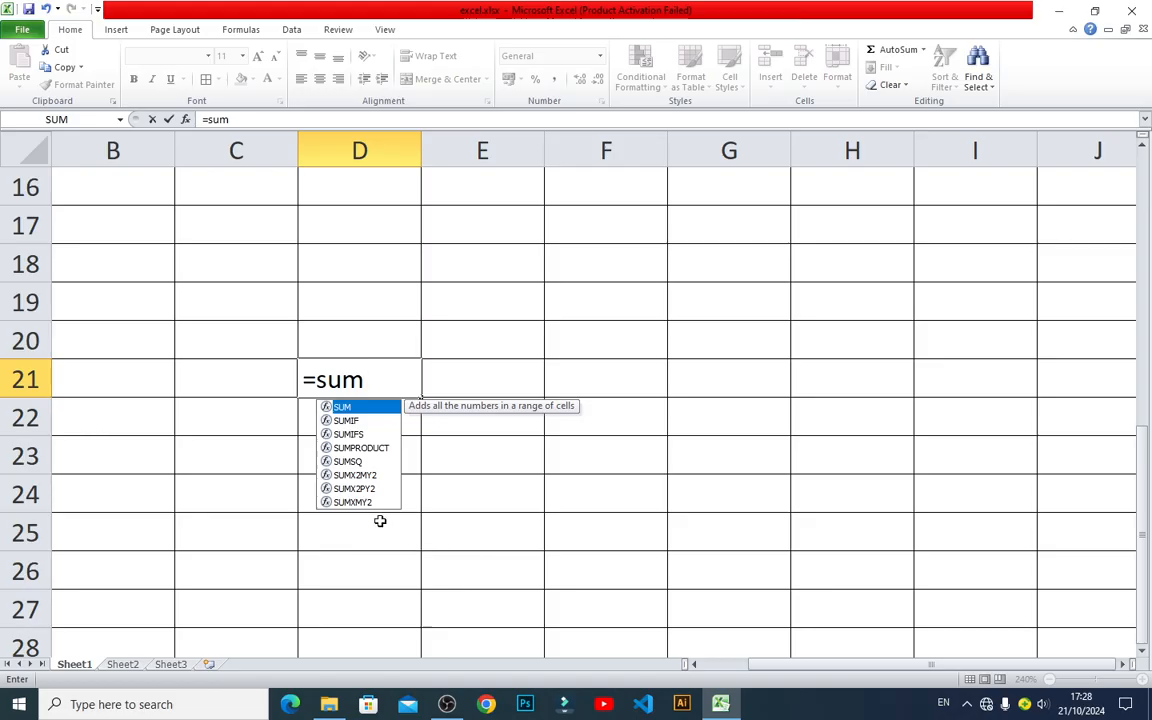
# Make cell D21 hold the function name SUMXMY2 as plain text, and close the Help window.
pyautogui.doubleClick(372, 502)
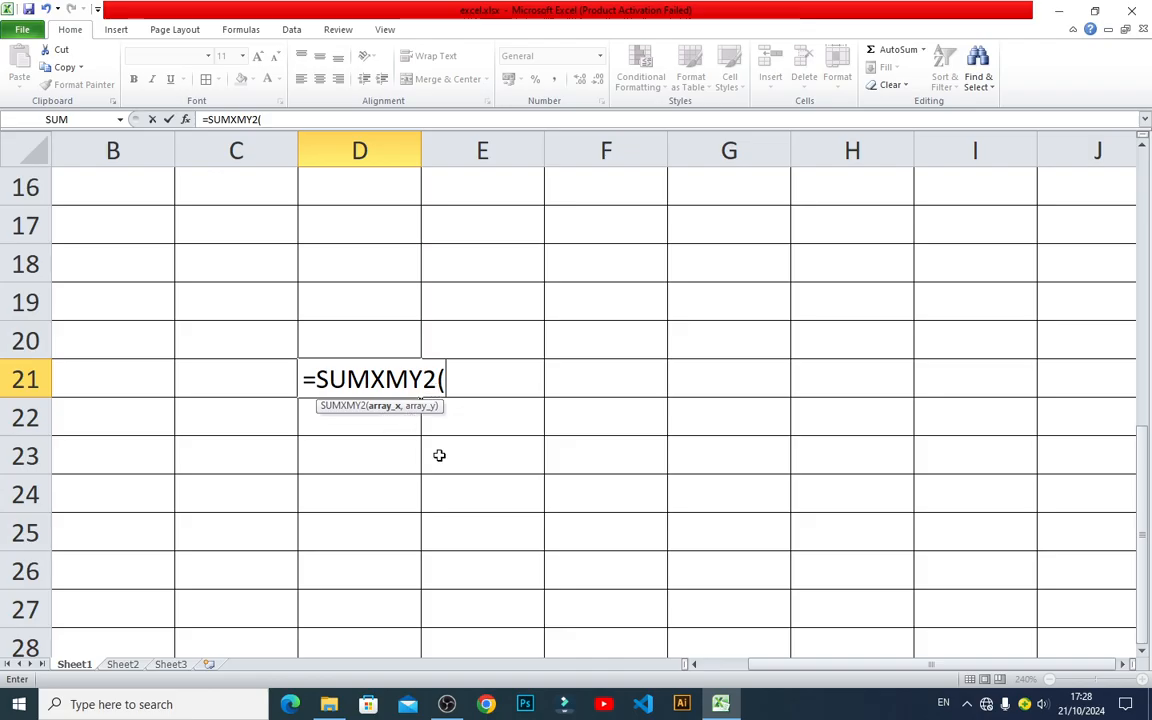
pyautogui.click(340, 406)
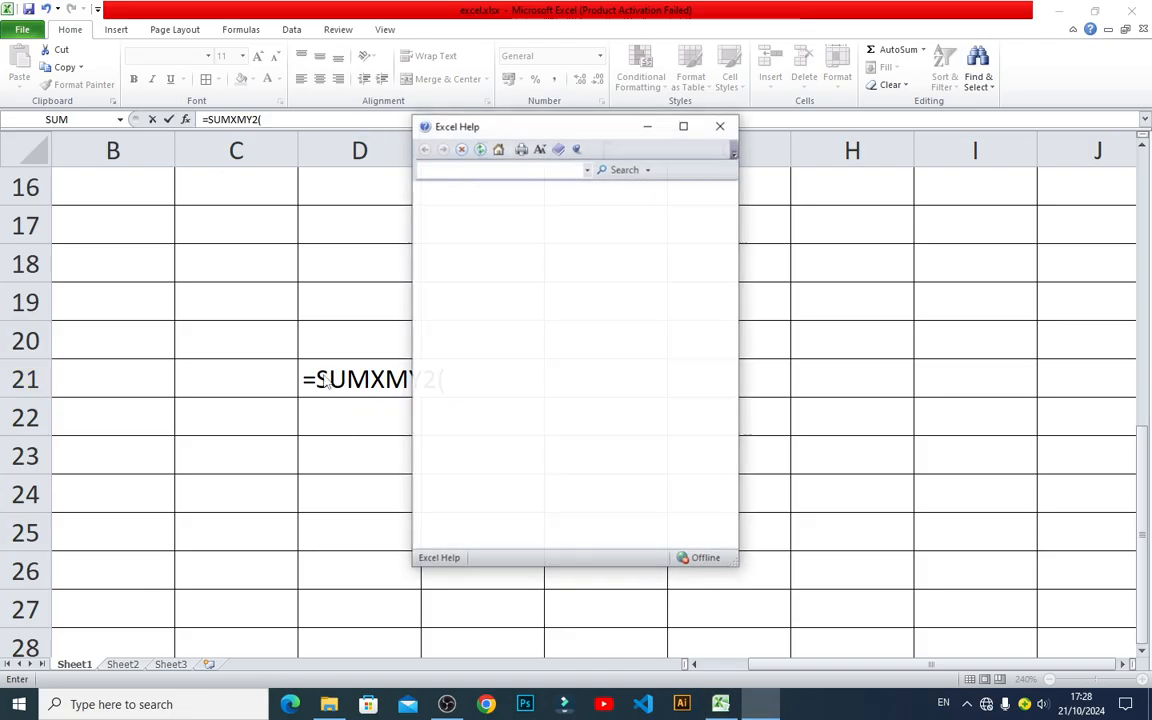
pyautogui.click(314, 374)
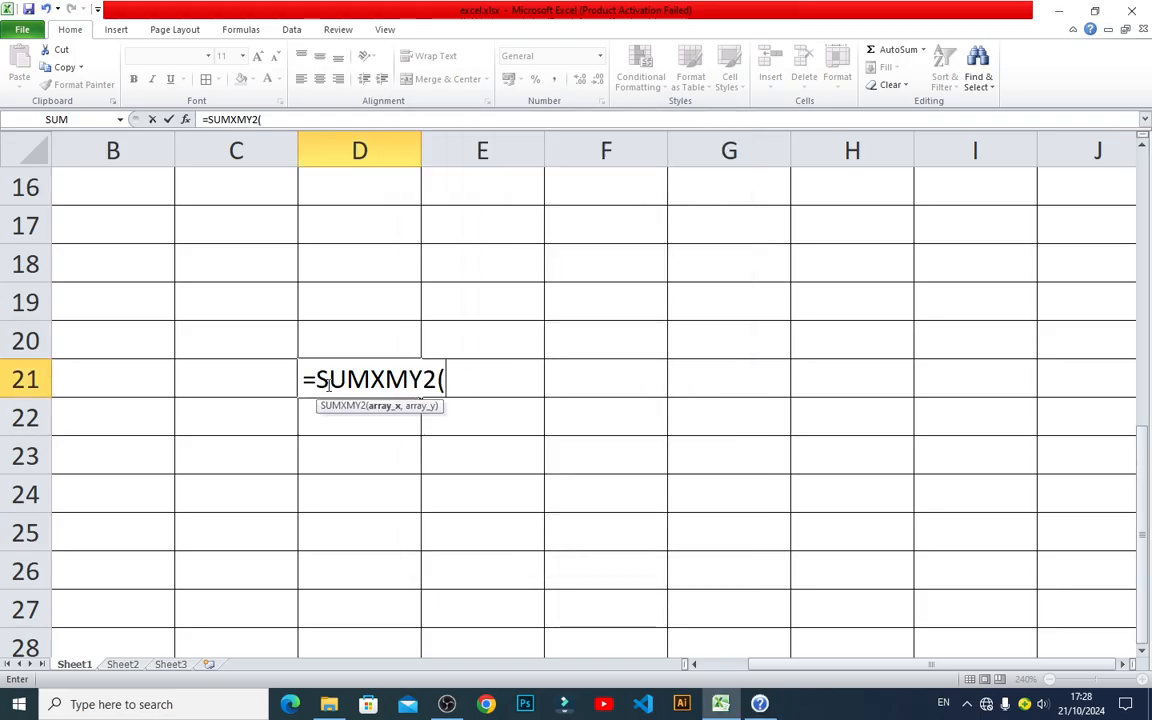
pyautogui.click(324, 379)
pyautogui.press('BackSpace')
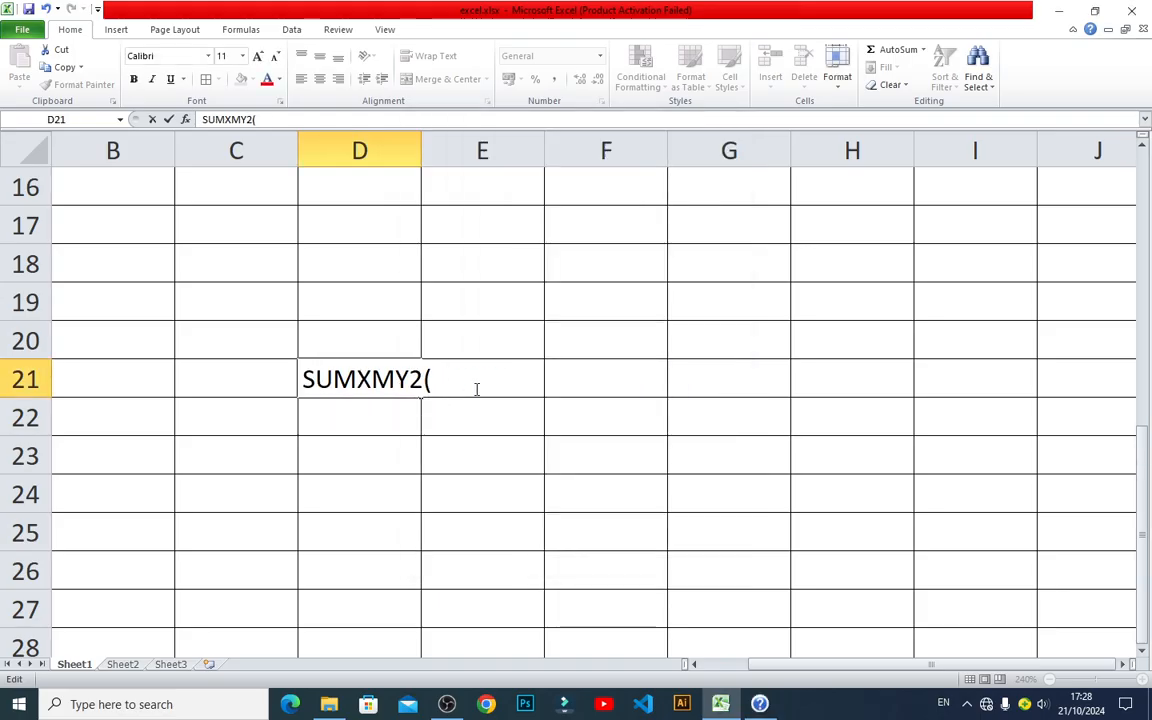
pyautogui.press('End')
pyautogui.press('BackSpace')
pyautogui.press('Return')
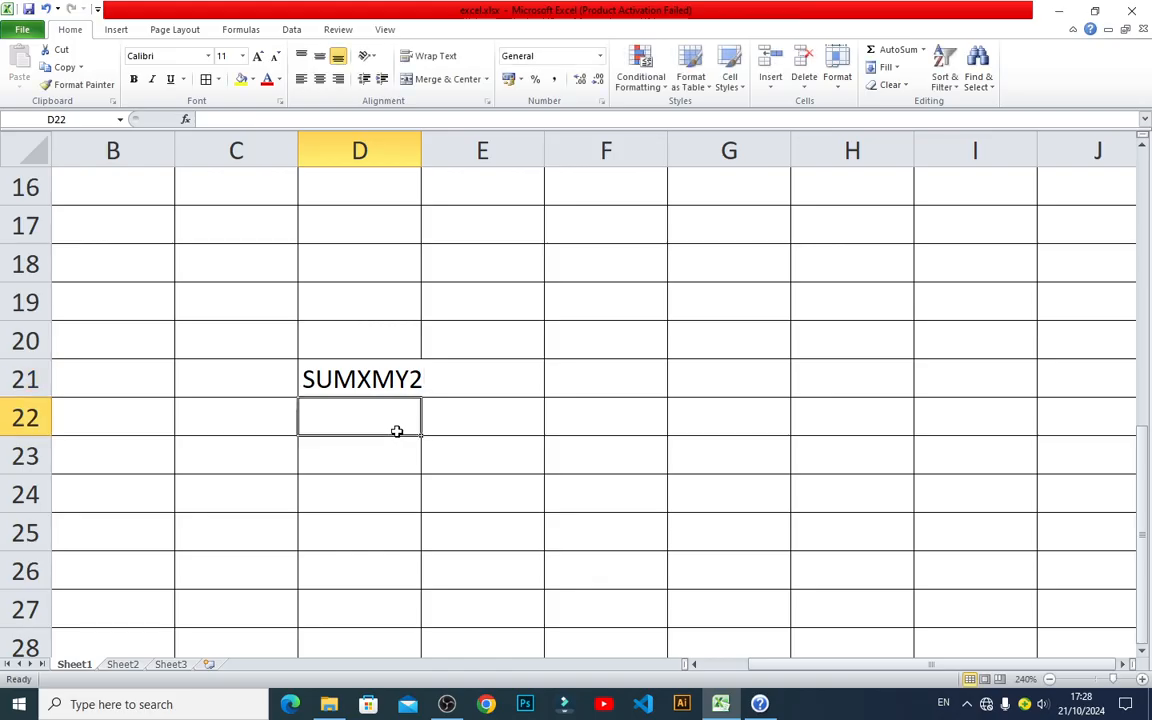
pyautogui.click(760, 704)
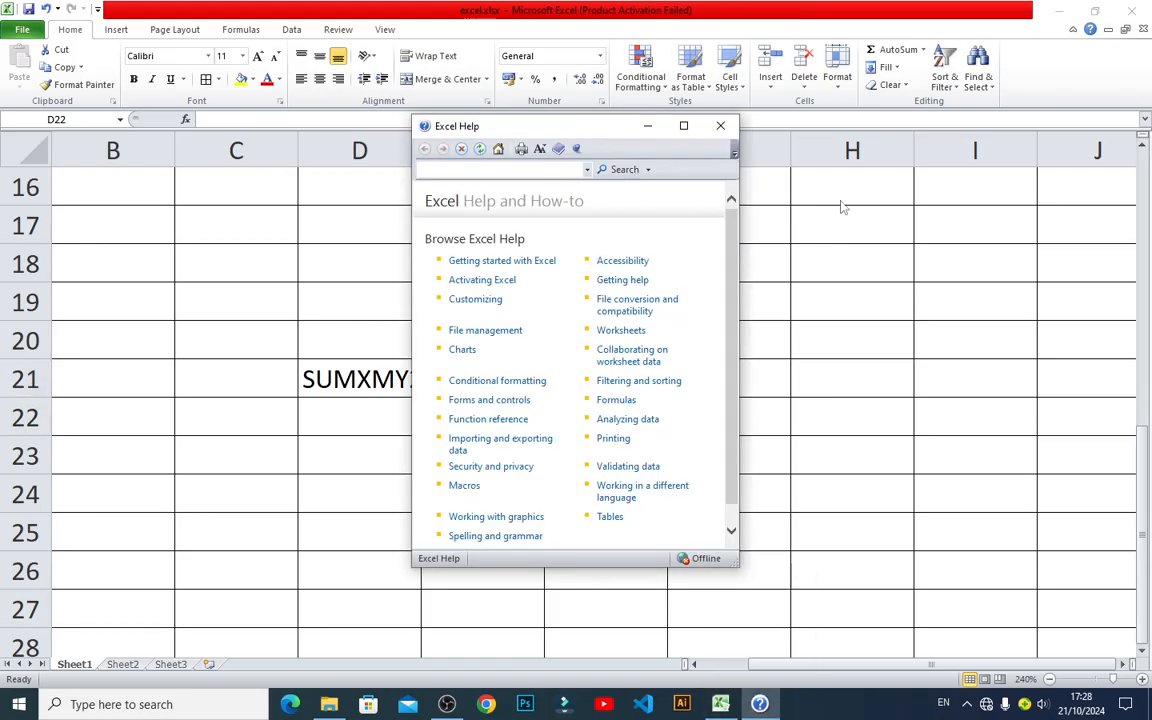
pyautogui.click(720, 126)
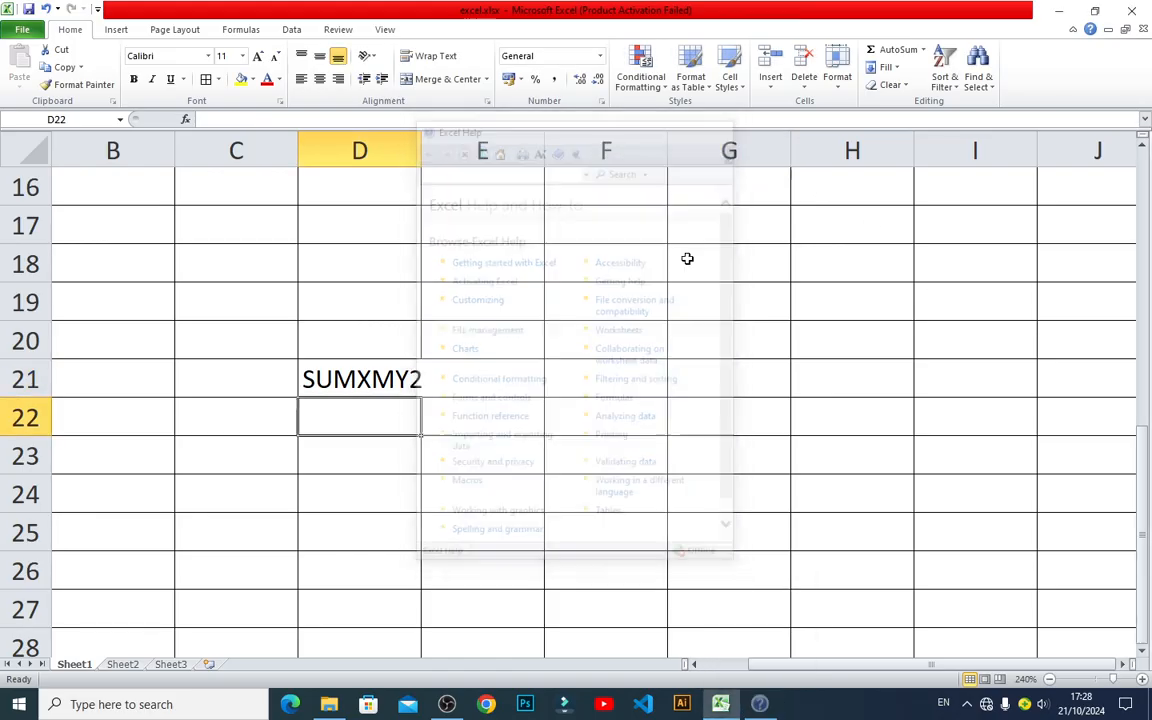
# Enter the headers Array_x in cell C23 and Array_y in cell D23.
pyautogui.click(222, 415)
pyautogui.click(223, 451)
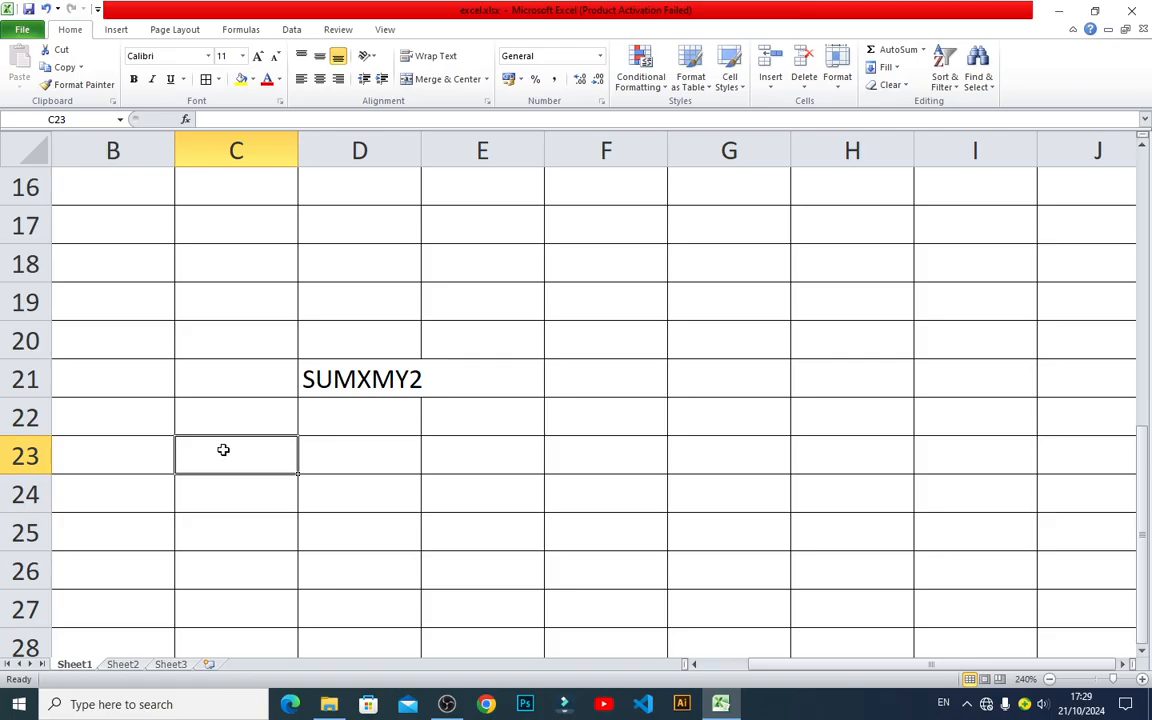
pyautogui.write('Array')
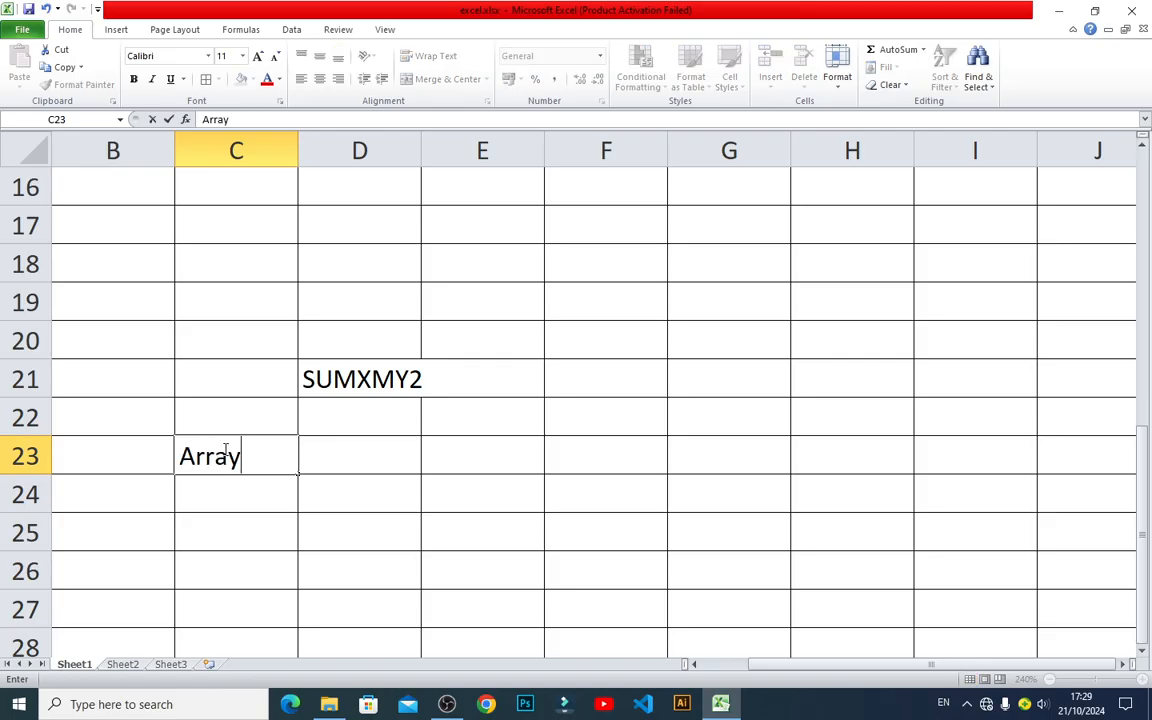
pyautogui.write('_x')
pyautogui.press('Return')
pyautogui.click(225, 449)
pyautogui.press('Right')
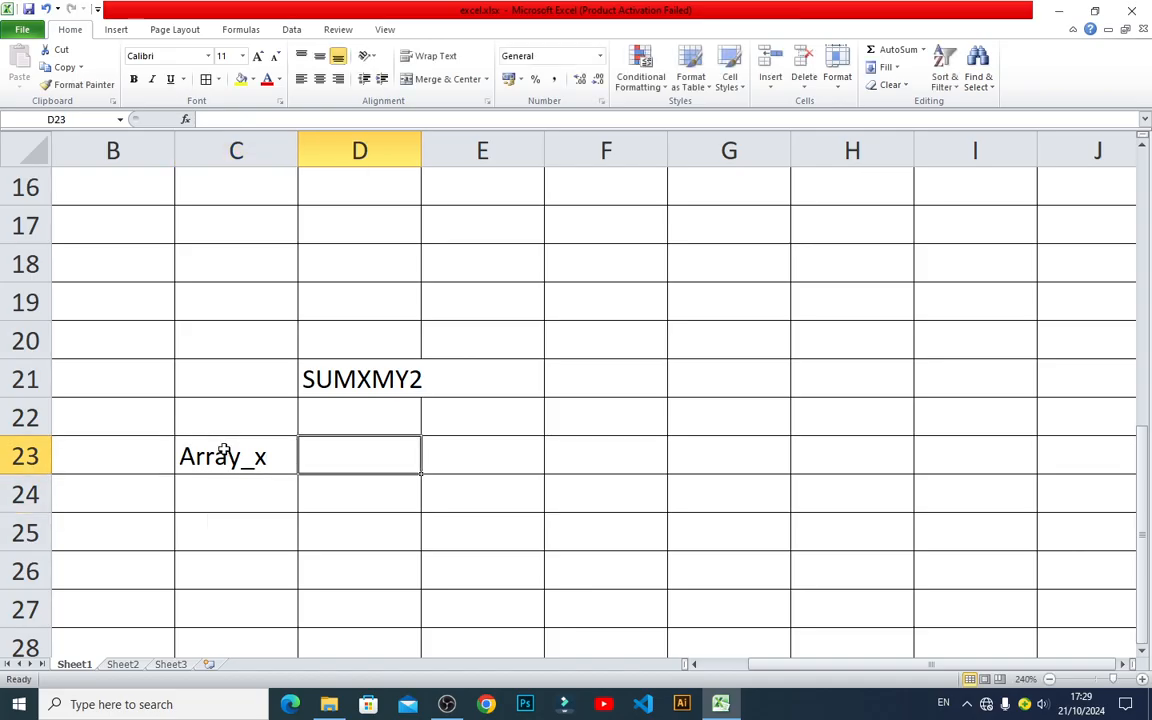
pyautogui.write('Array')
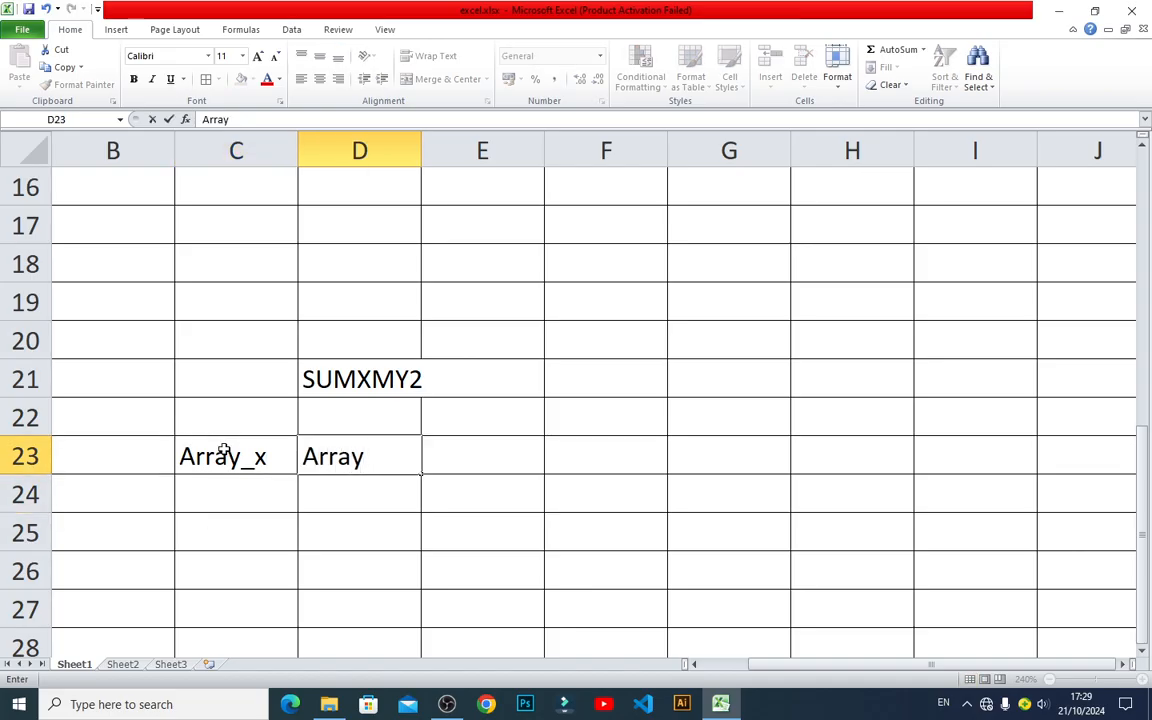
pyautogui.write('_y')
pyautogui.press('Return')
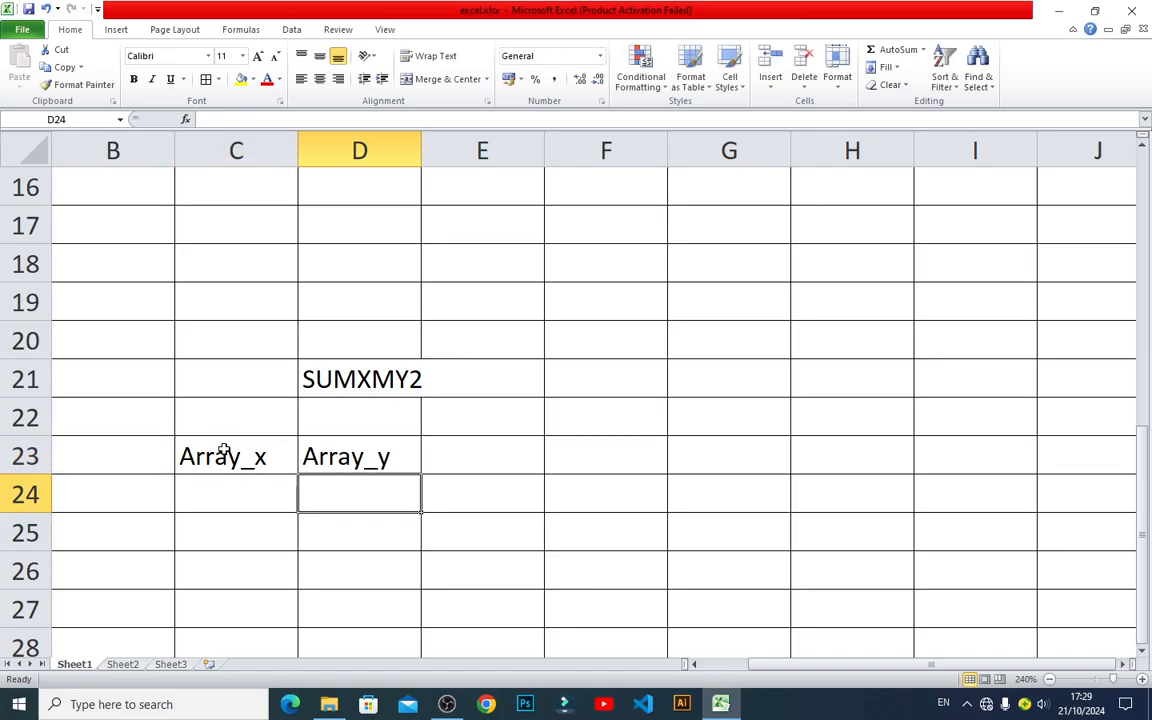
# Enter 5 under Array_x in cell C24 and 3 under Array_y in cell D24.
pyautogui.press('Down')
pyautogui.press('Up')
pyautogui.press('Left')
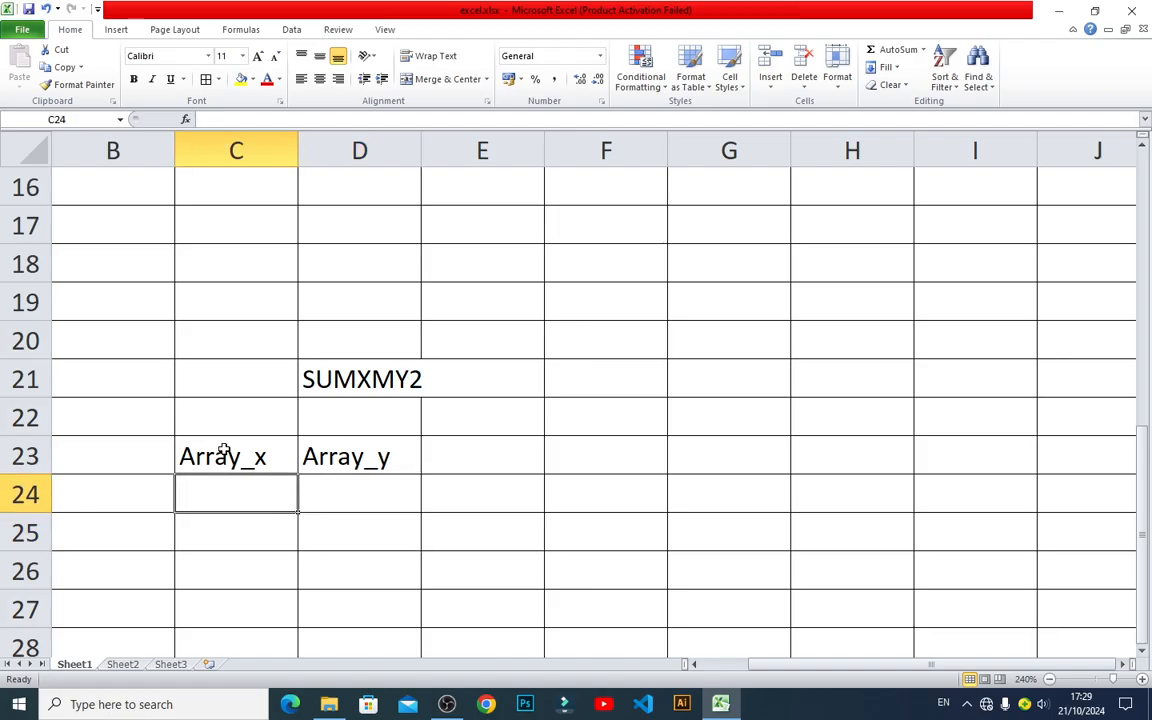
pyautogui.write('5')
pyautogui.press('Tab')
pyautogui.write('3')
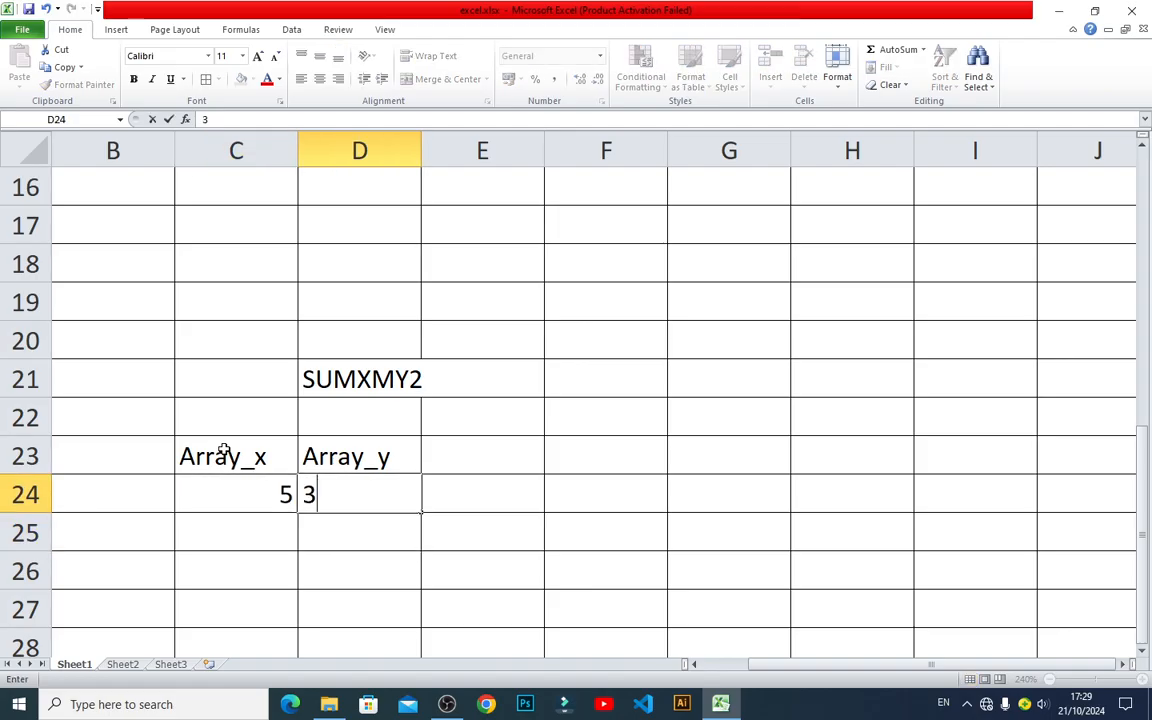
pyautogui.press('Tab')
pyautogui.press('Tab')
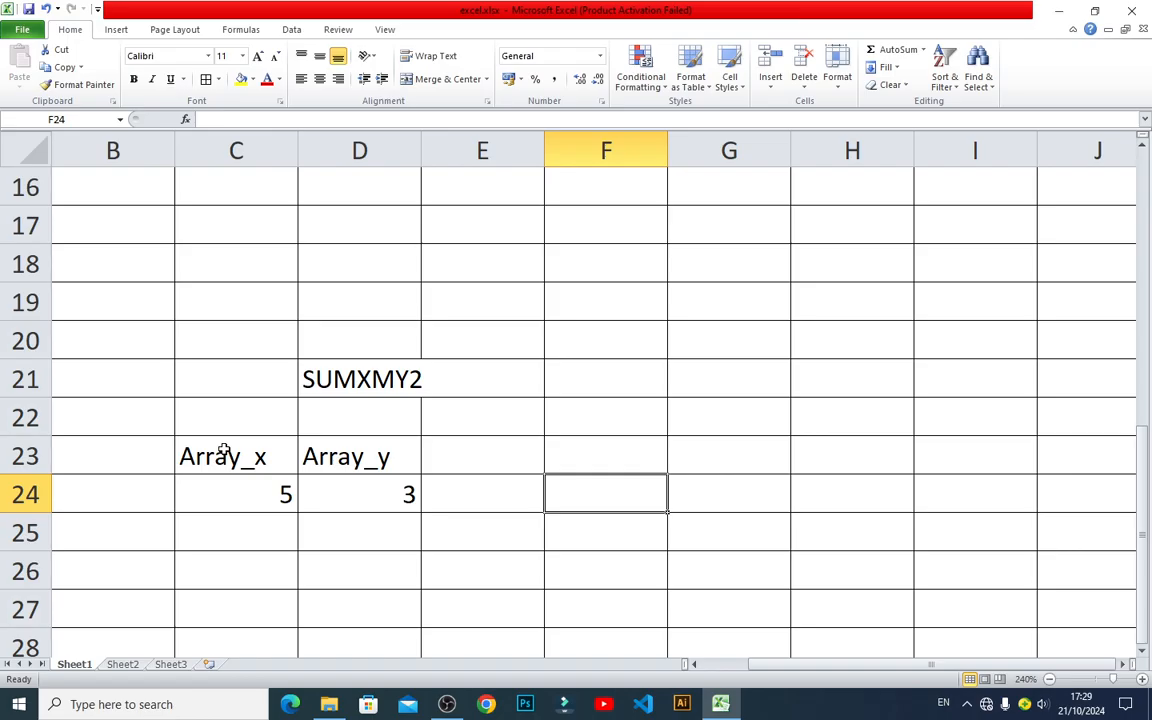
# Label cell F23 as M-1 for the first calculation method.
pyautogui.write('=')
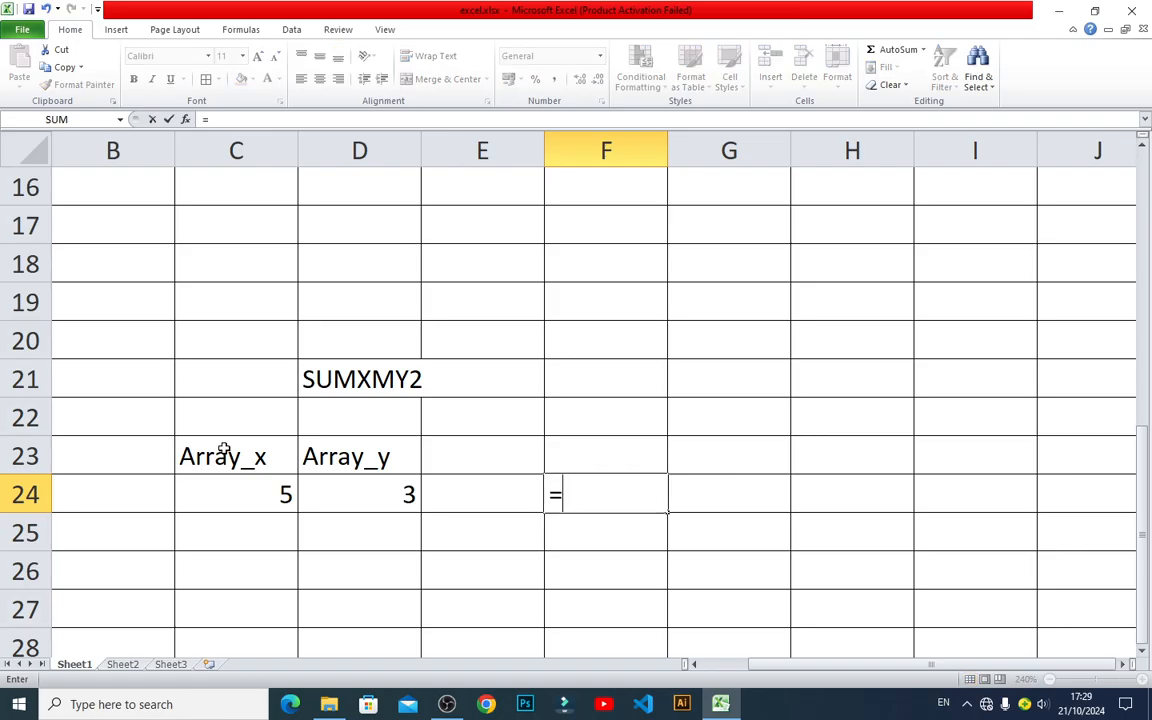
pyautogui.press('Escape')
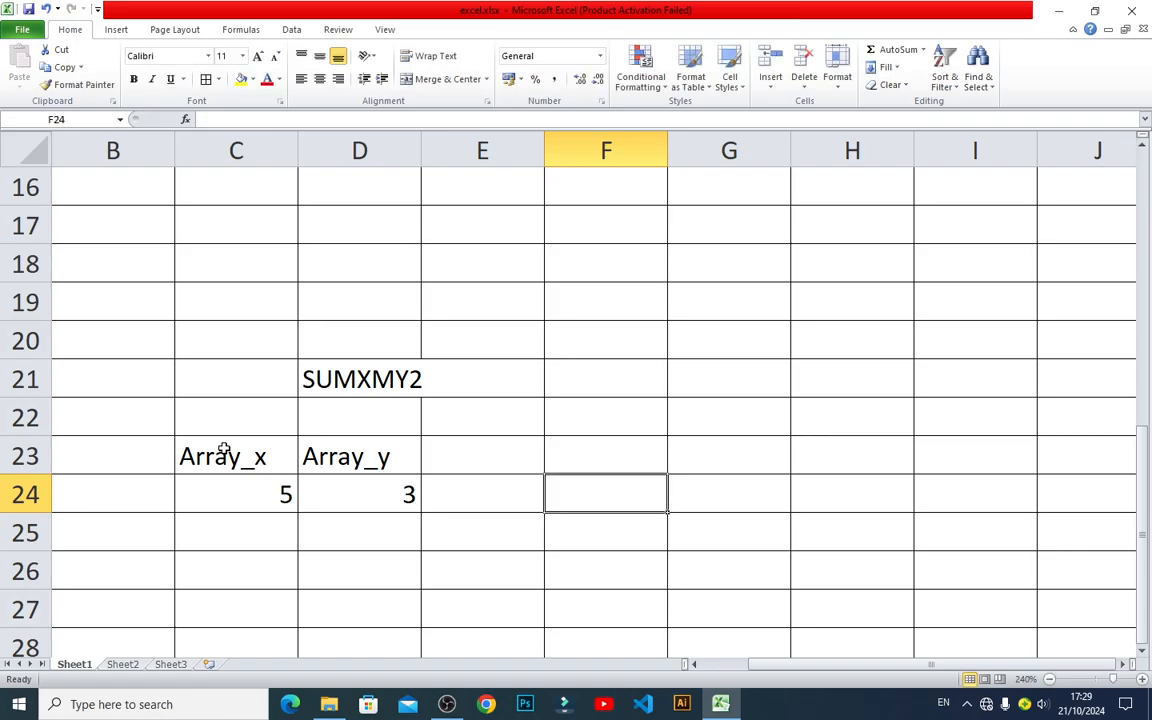
pyautogui.press('Up')
pyautogui.write('M')
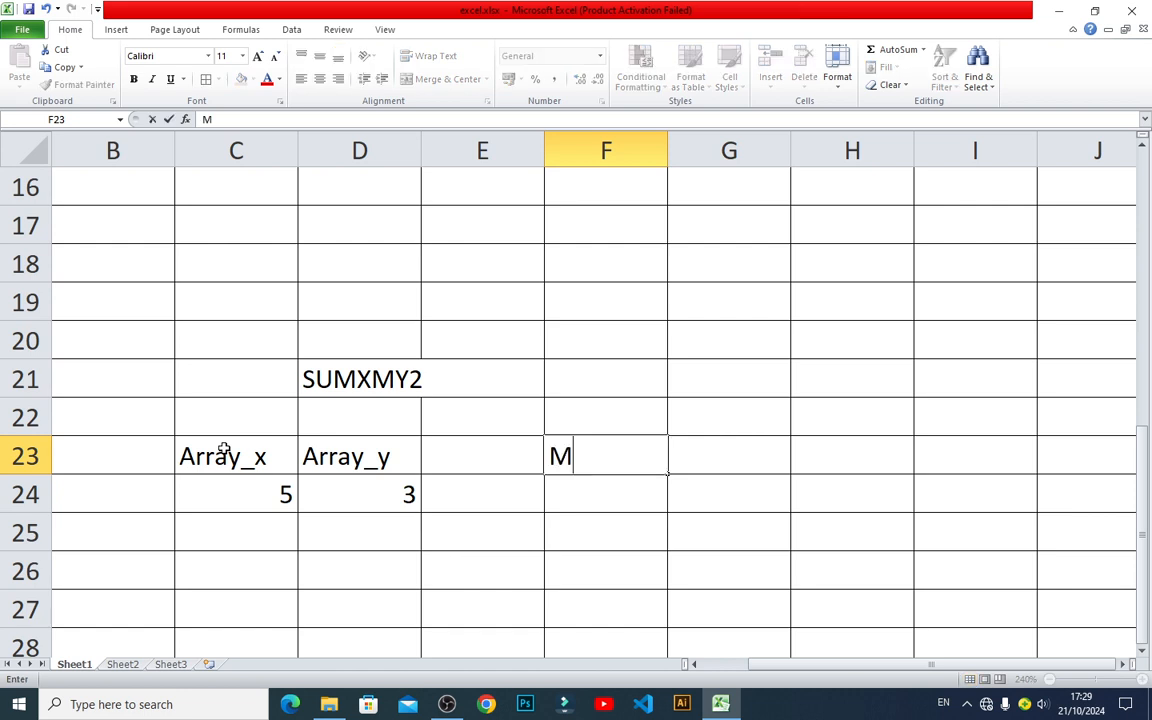
pyautogui.write('-1')
pyautogui.press('Return')
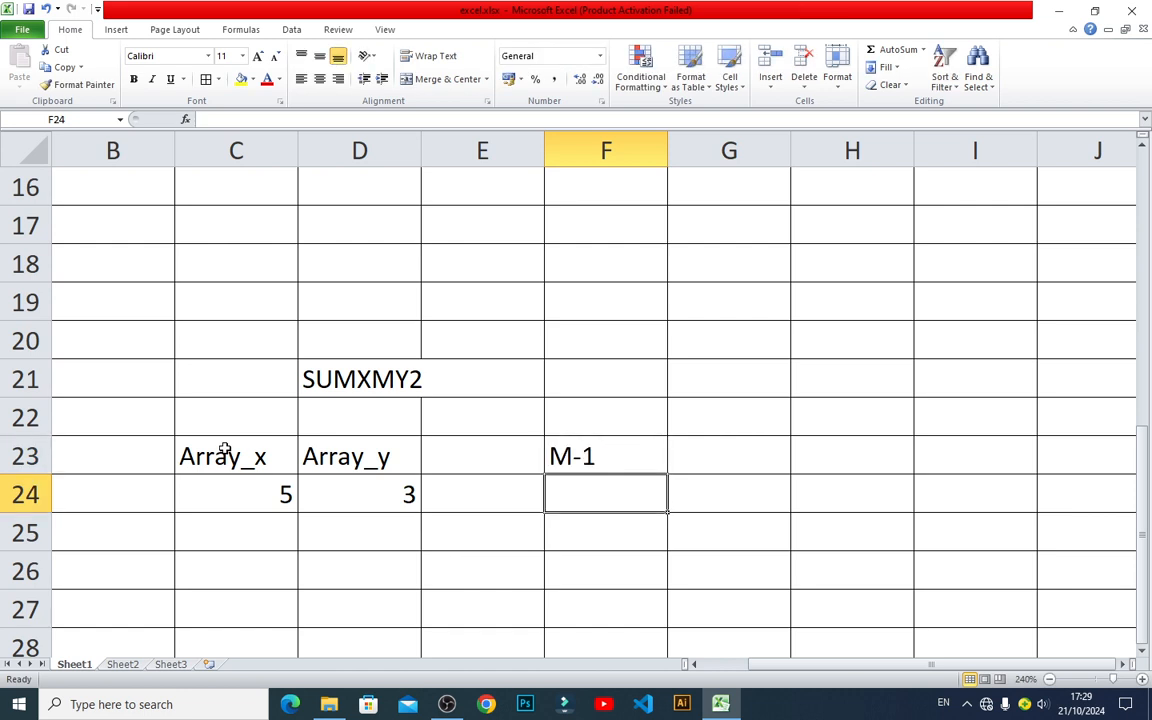
# Calculate the M-1 result in cell F24 with the formula =SUMXMY2(C24,D24).
pyautogui.write('=sum')
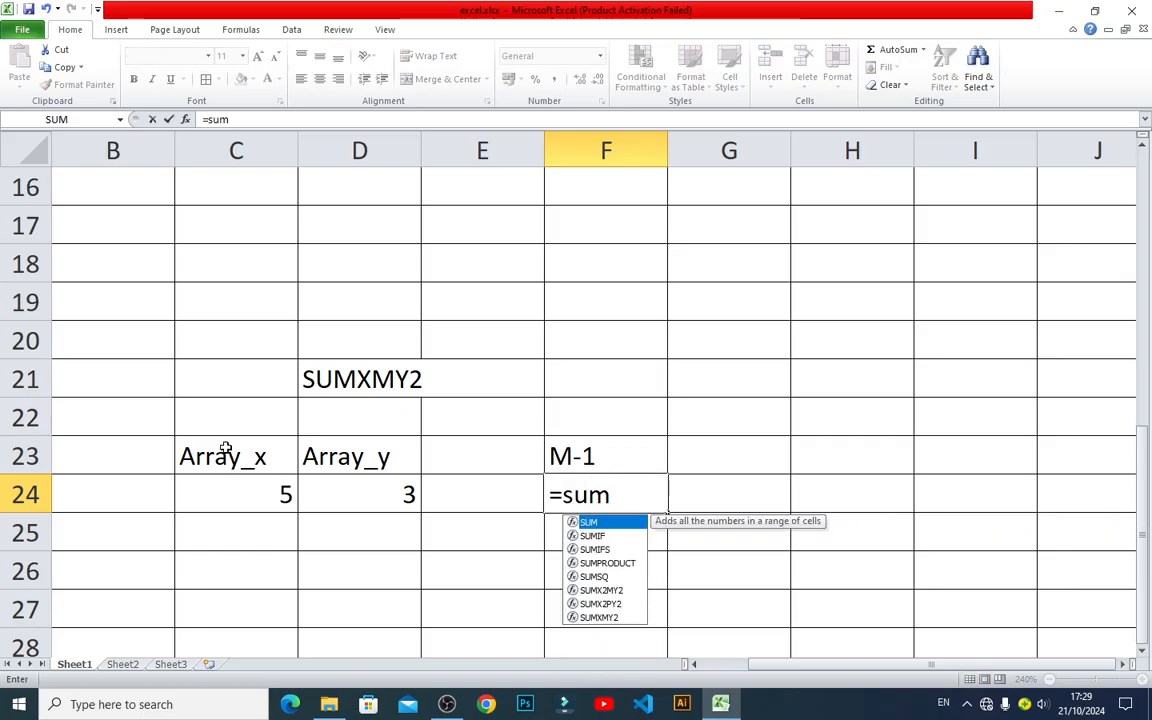
pyautogui.doubleClick(590, 617)
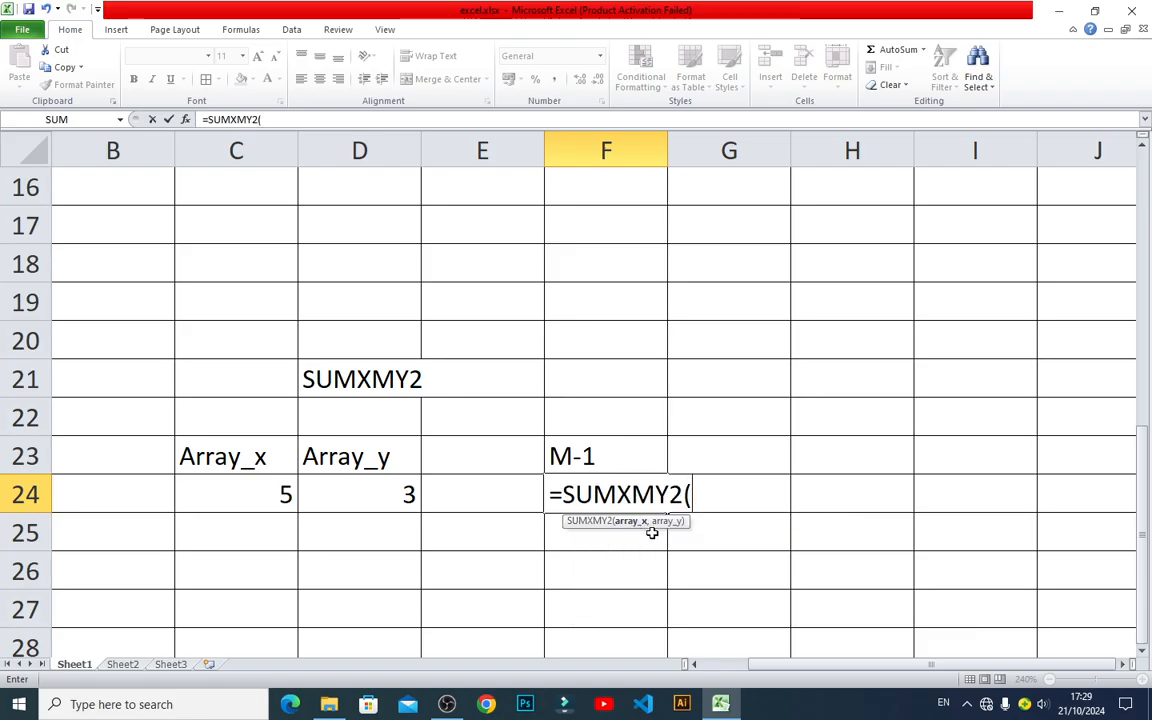
pyautogui.click(239, 499)
pyautogui.write(',')
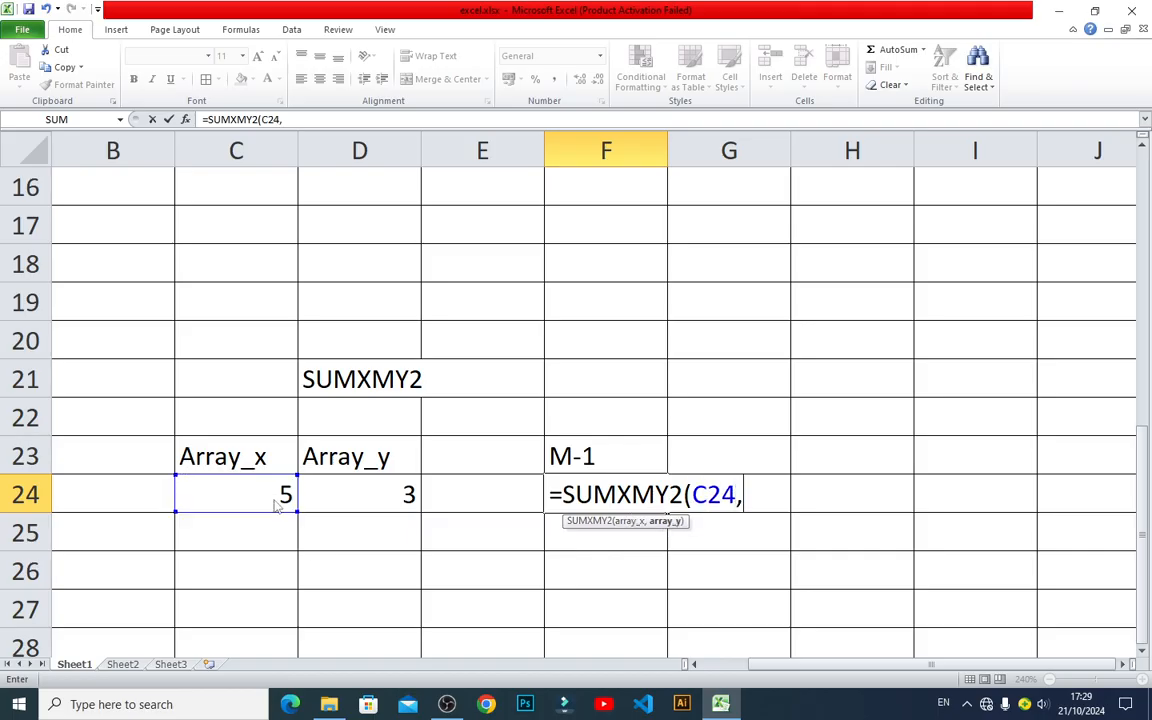
pyautogui.click(407, 499)
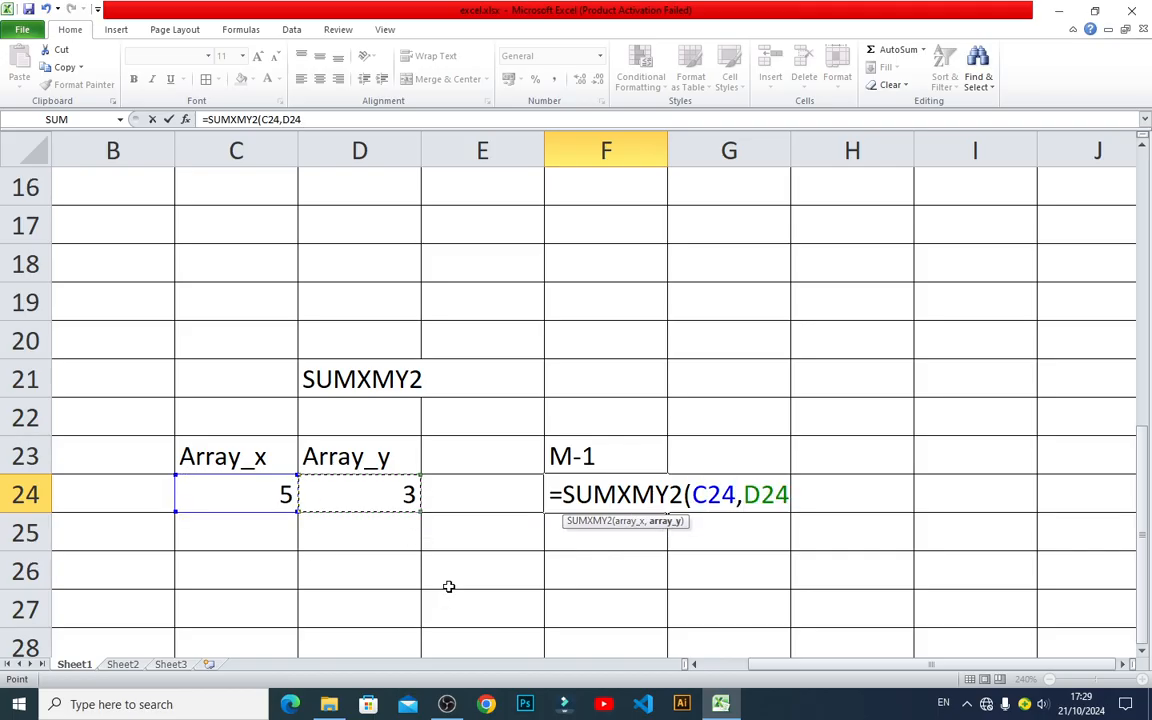
pyautogui.write(')')
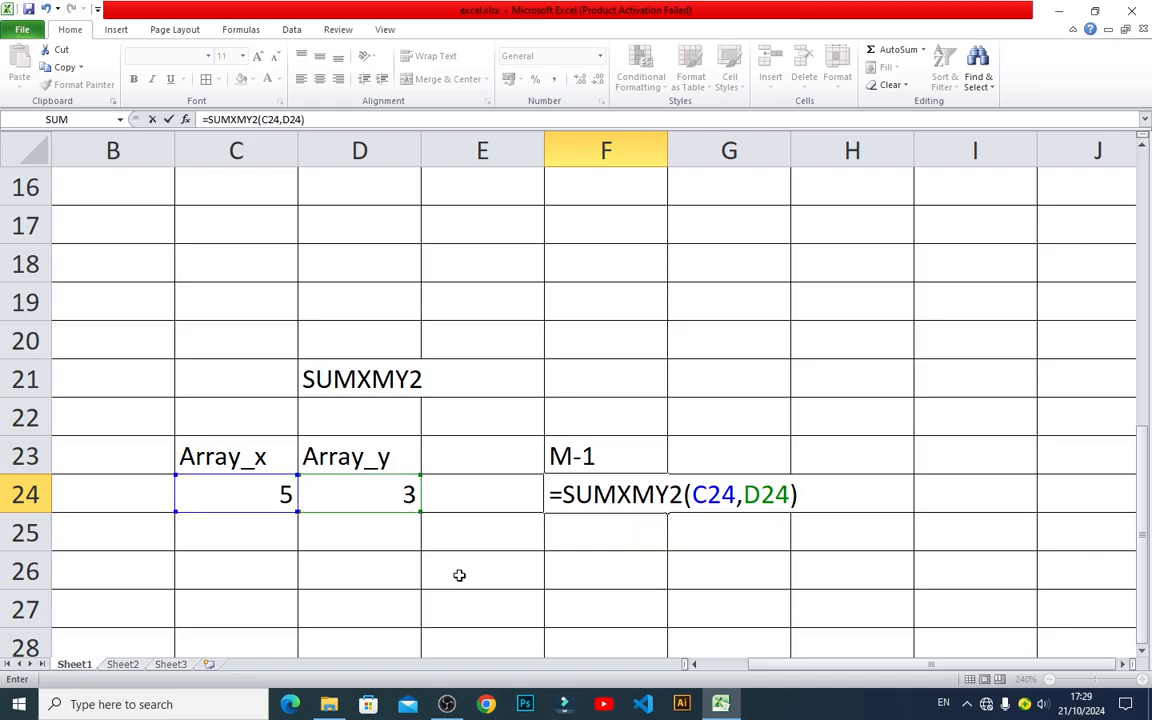
pyautogui.press('Return')
pyautogui.click(604, 502)
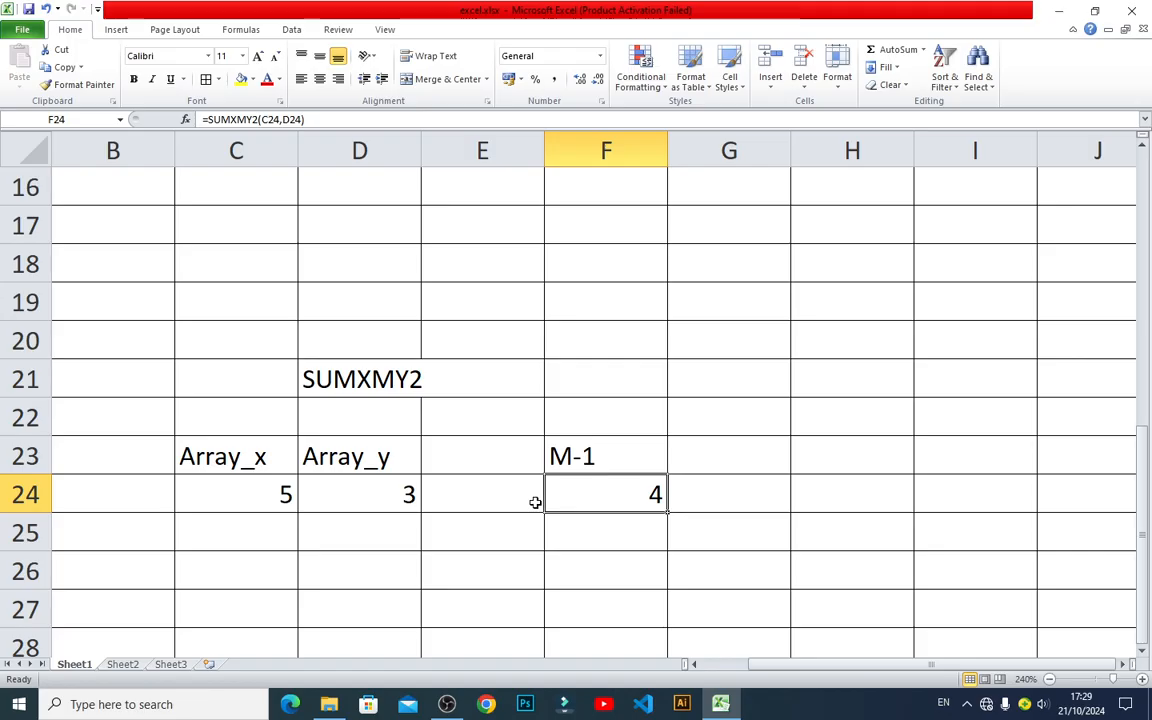
# Label cell G23 as M-2 for the second calculation method.
pyautogui.click(712, 463)
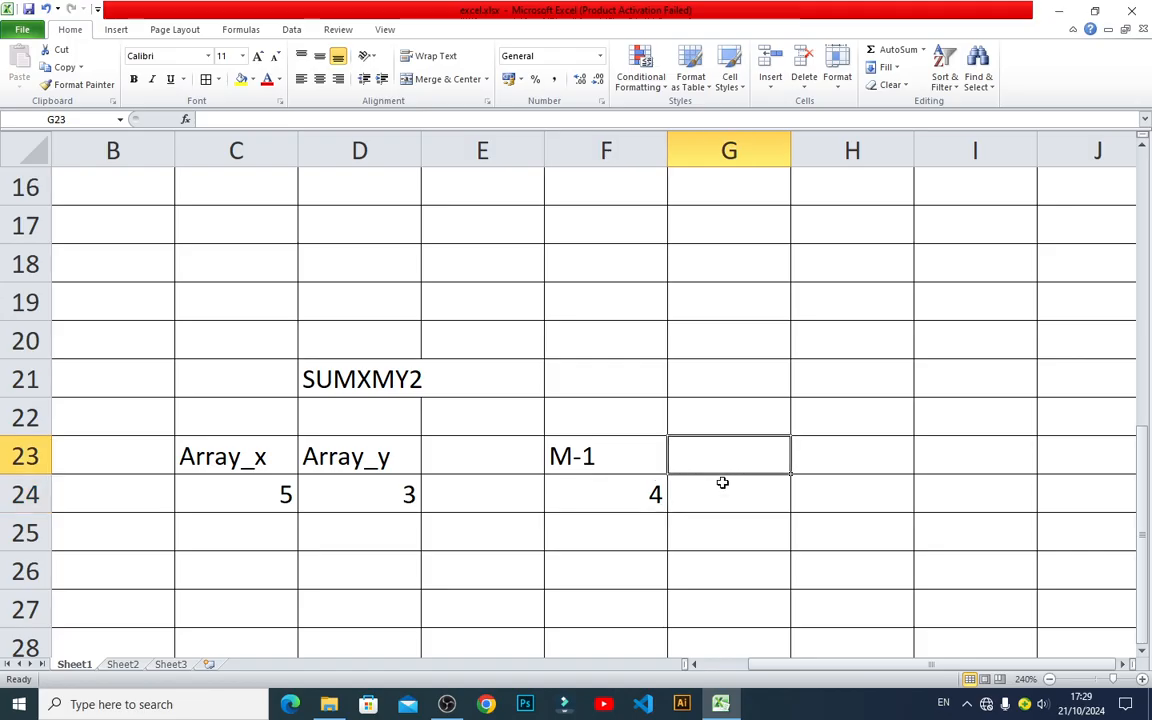
pyautogui.write('m')
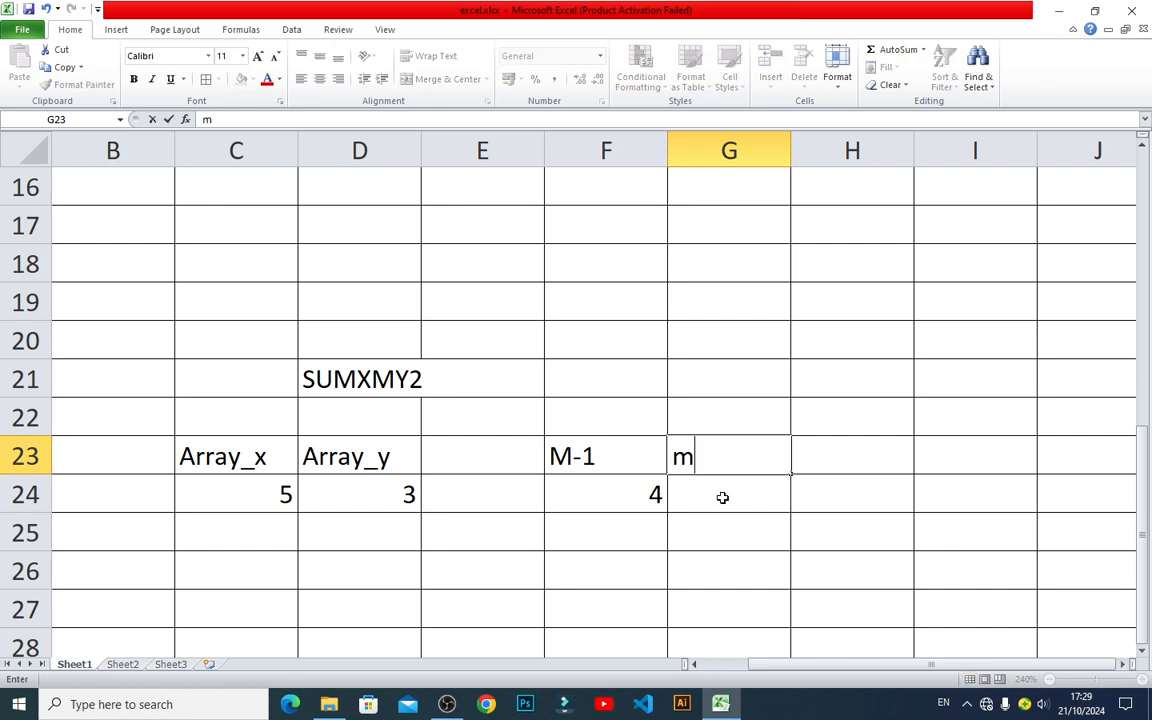
pyautogui.press('BackSpace')
pyautogui.write('M-2')
pyautogui.press('Return')
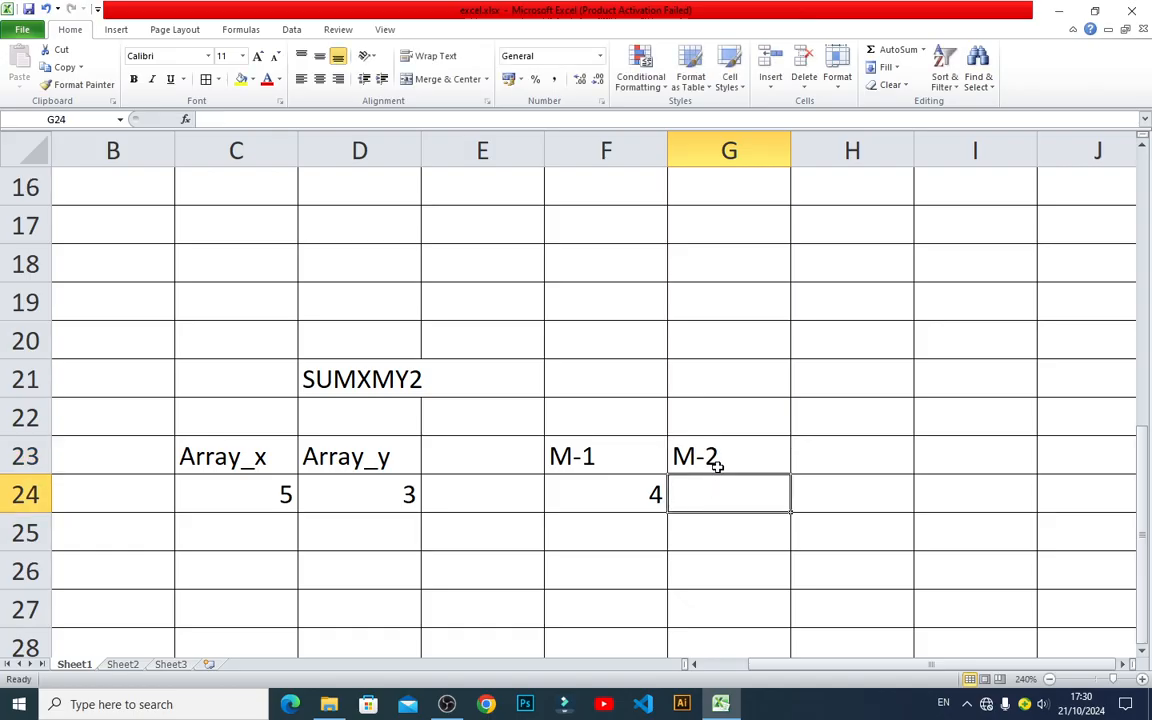
# Move the SUMXMY2 label from cell D21 to F20 and widen column F slightly to fit it.
pyautogui.click(376, 385)
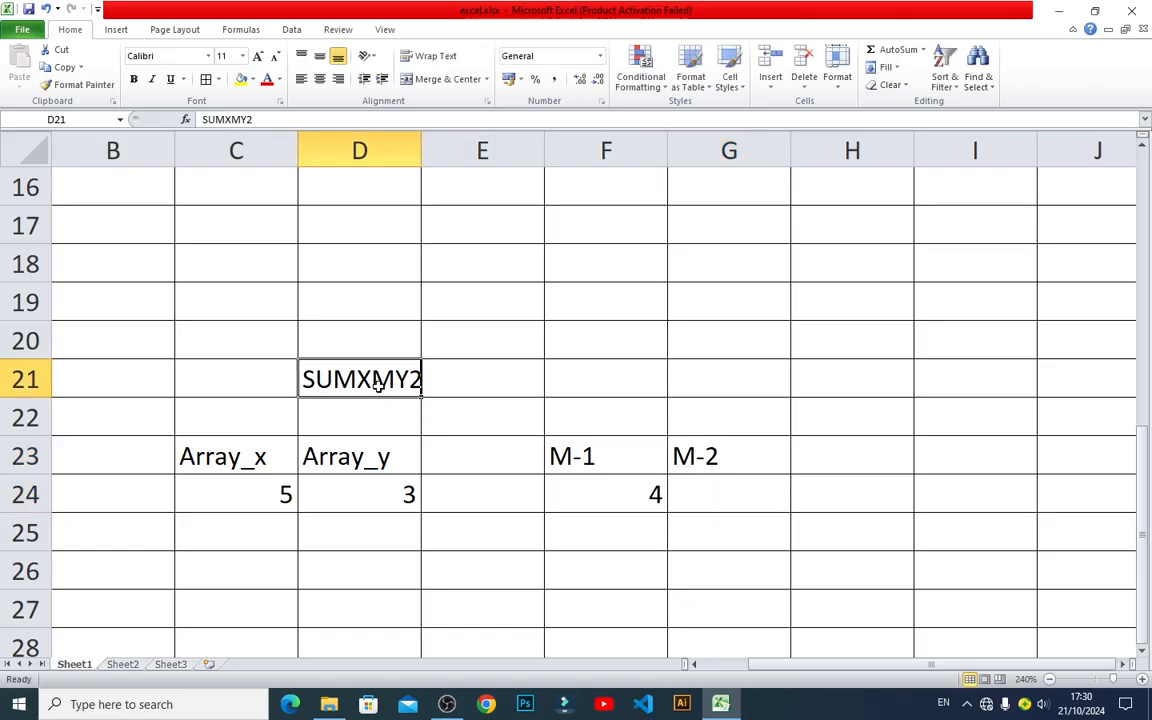
pyautogui.moveTo(383, 398); pyautogui.dragTo(660, 425)
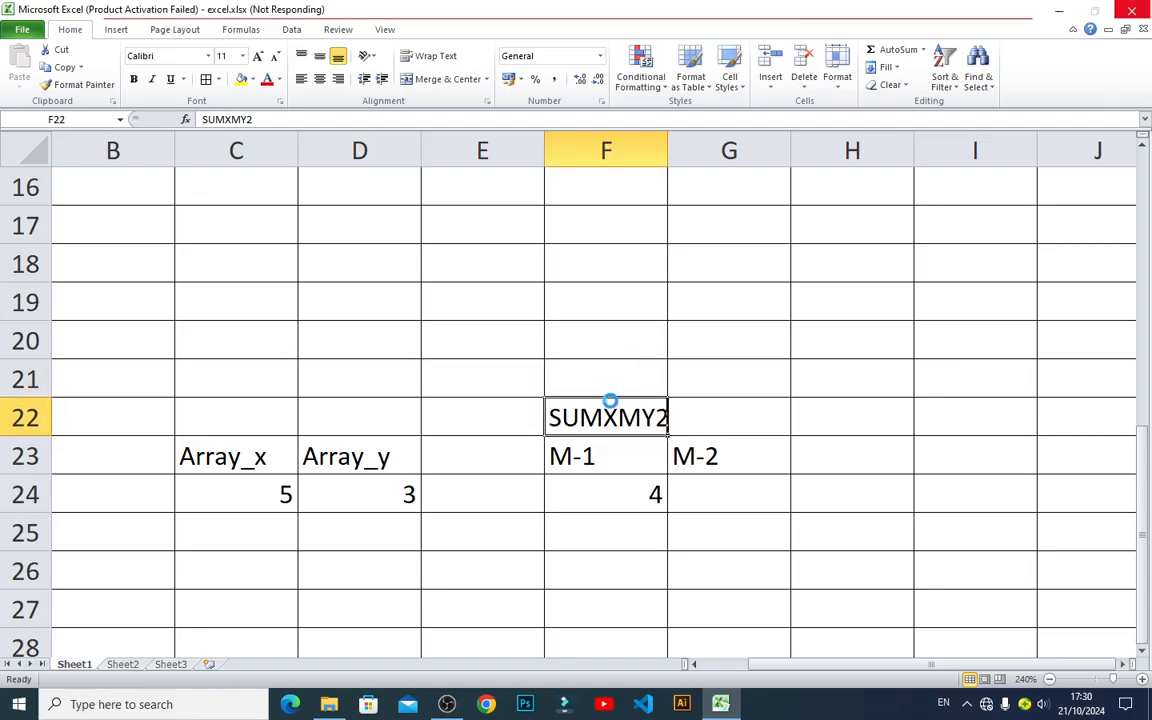
pyautogui.click(745, 350)
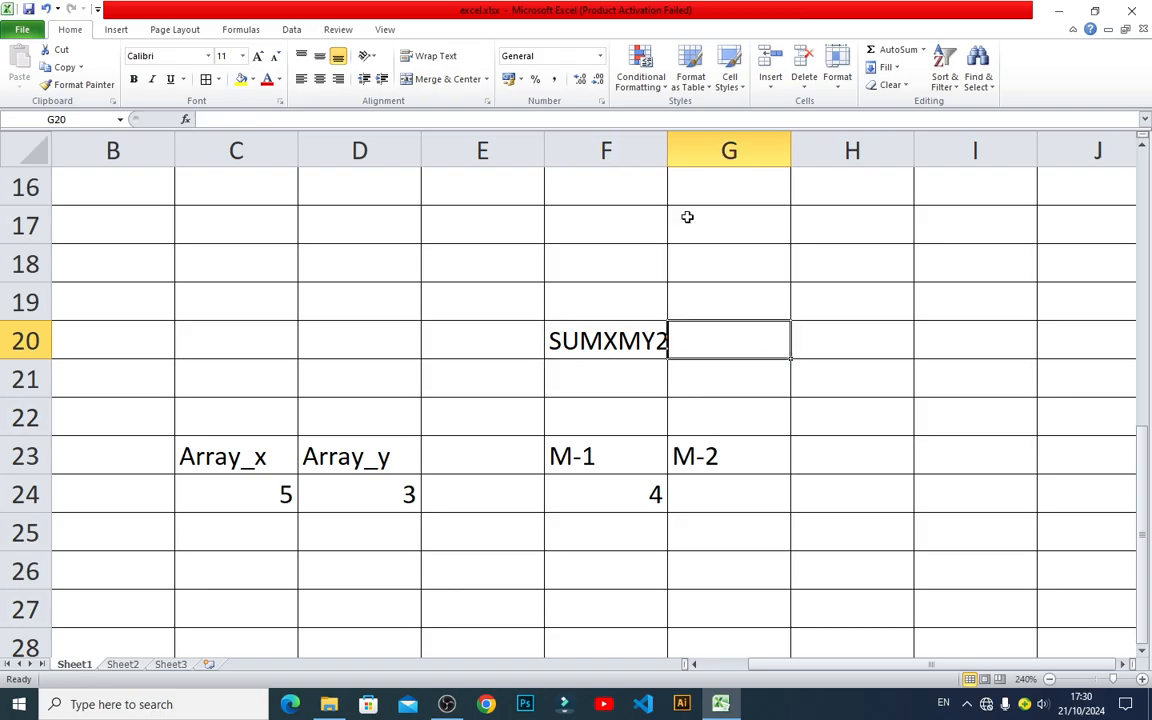
pyautogui.moveTo(668, 150); pyautogui.dragTo(678, 151)
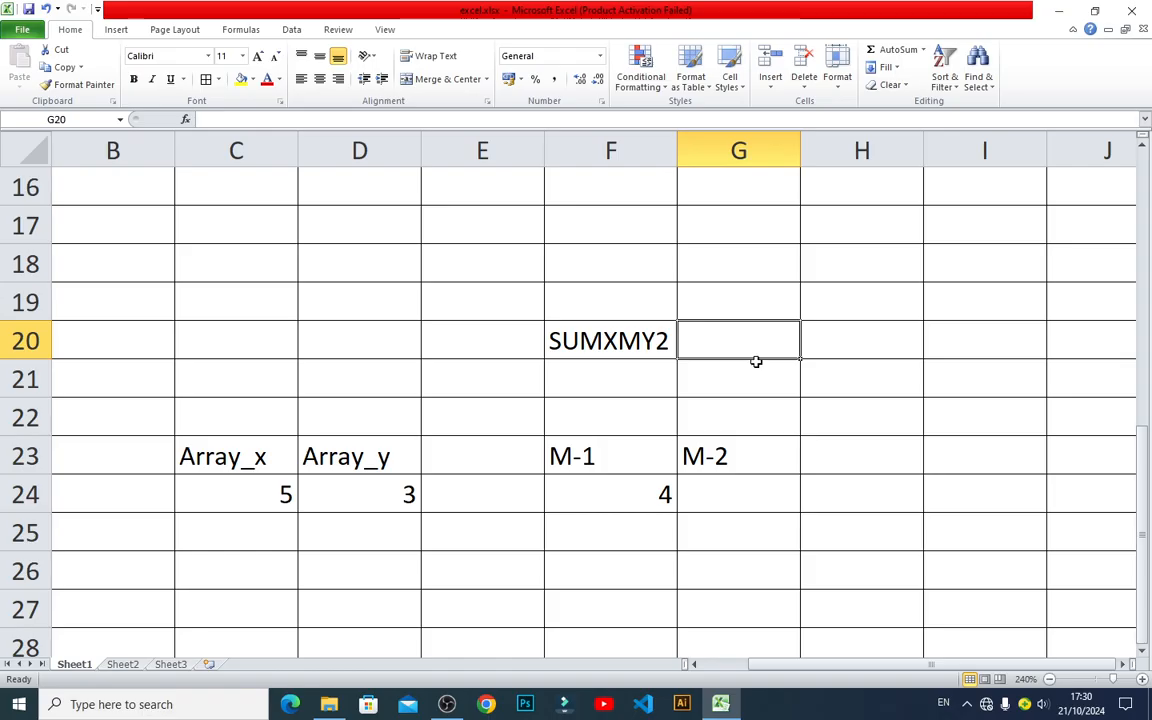
# Enter the expression (x-y)2 as text in cell G20, beside the SUMXMY2 label.
pyautogui.write('(x')
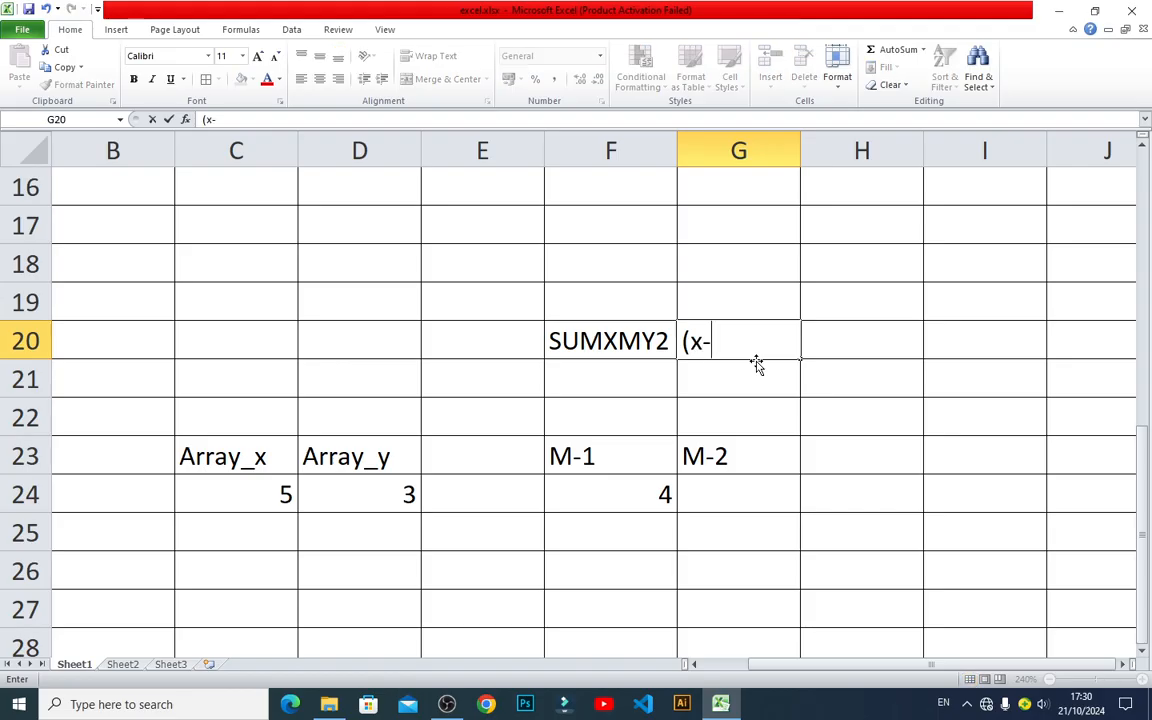
pyautogui.write('-y)2')
pyautogui.press('Return')
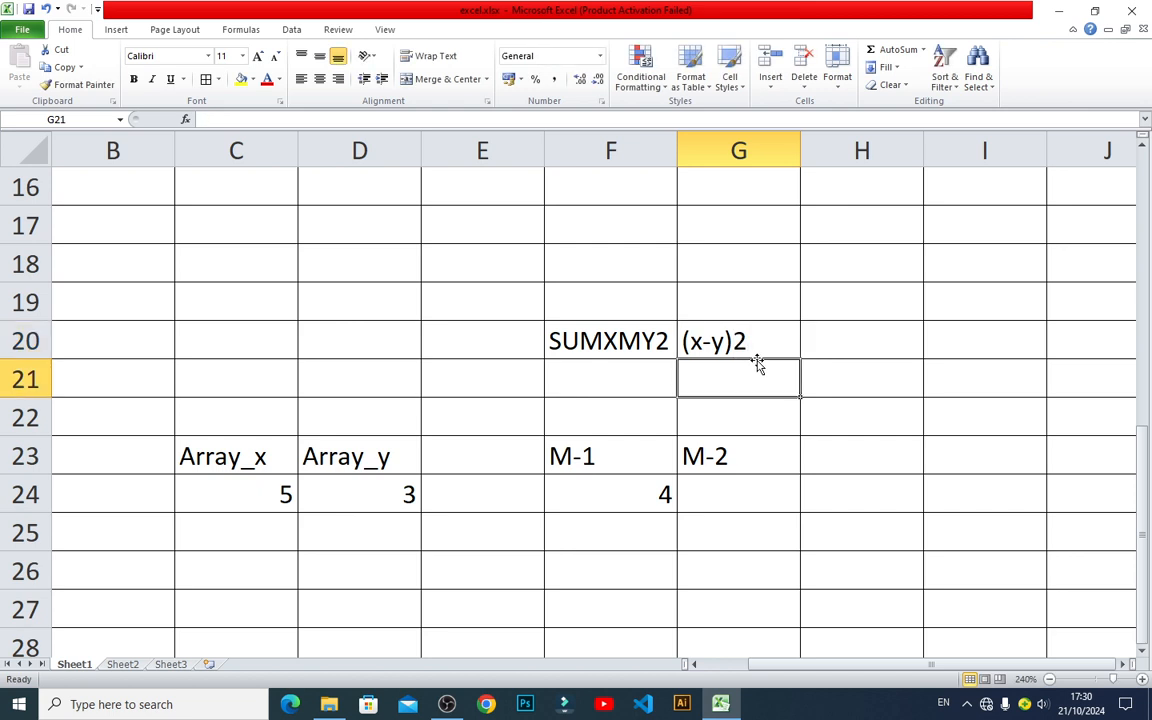
# Change the expression text in cell G20 to (x-y)^2.
pyautogui.doubleClick(738, 345)
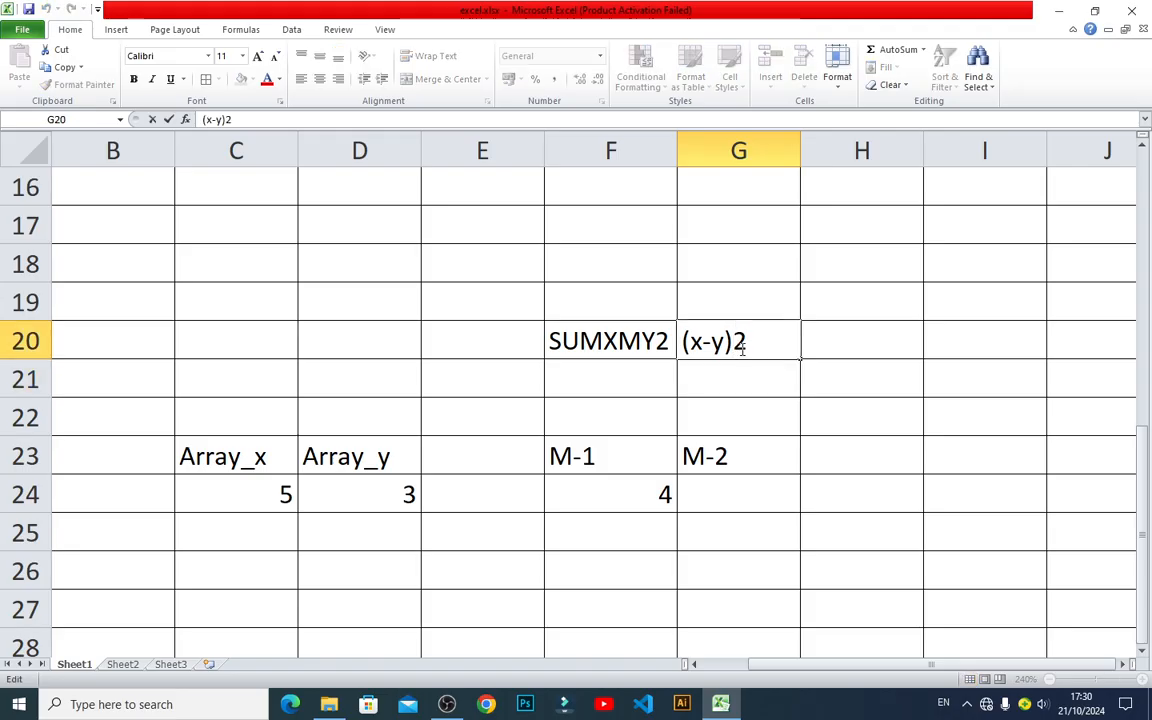
pyautogui.write('^')
pyautogui.press('Return')
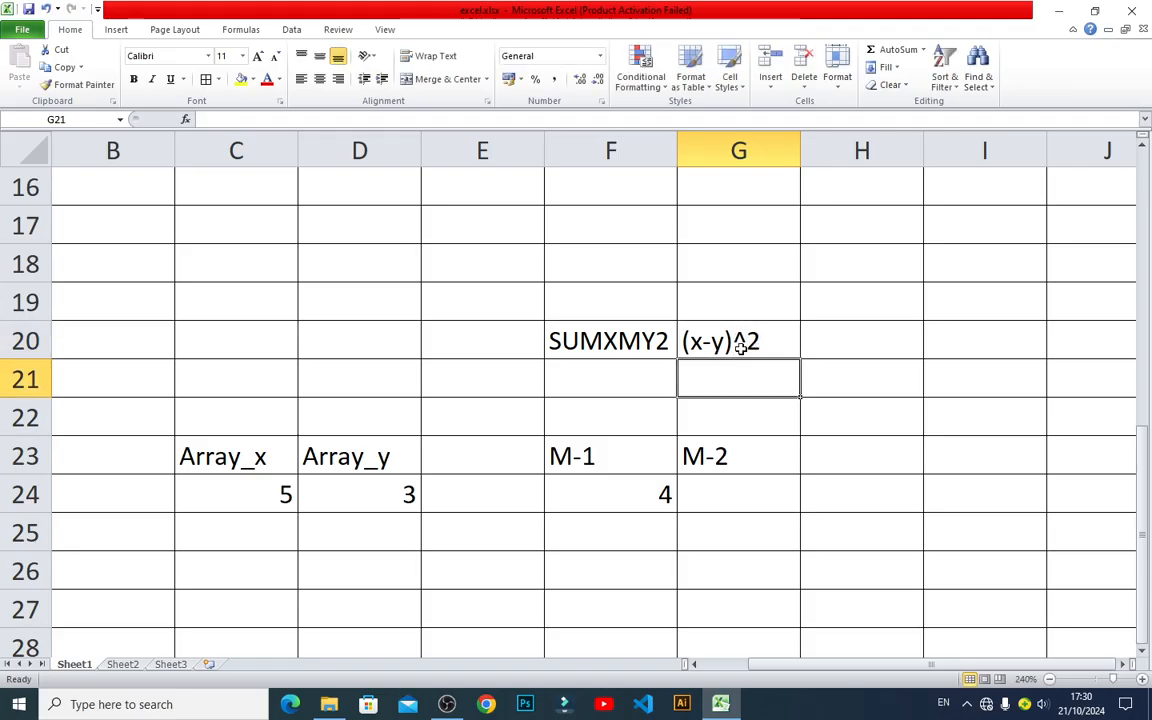
# Calculate the M-2 result in cell G24 with the formula =(C24-D24)^2.
pyautogui.click(746, 491)
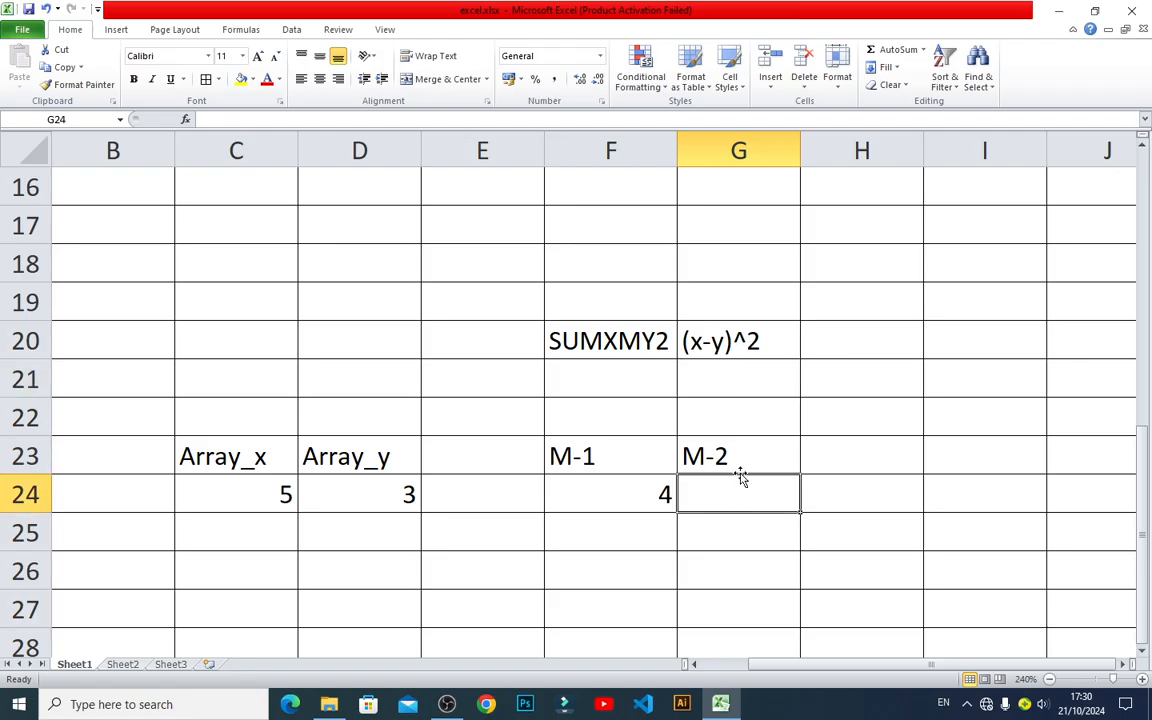
pyautogui.write('=')
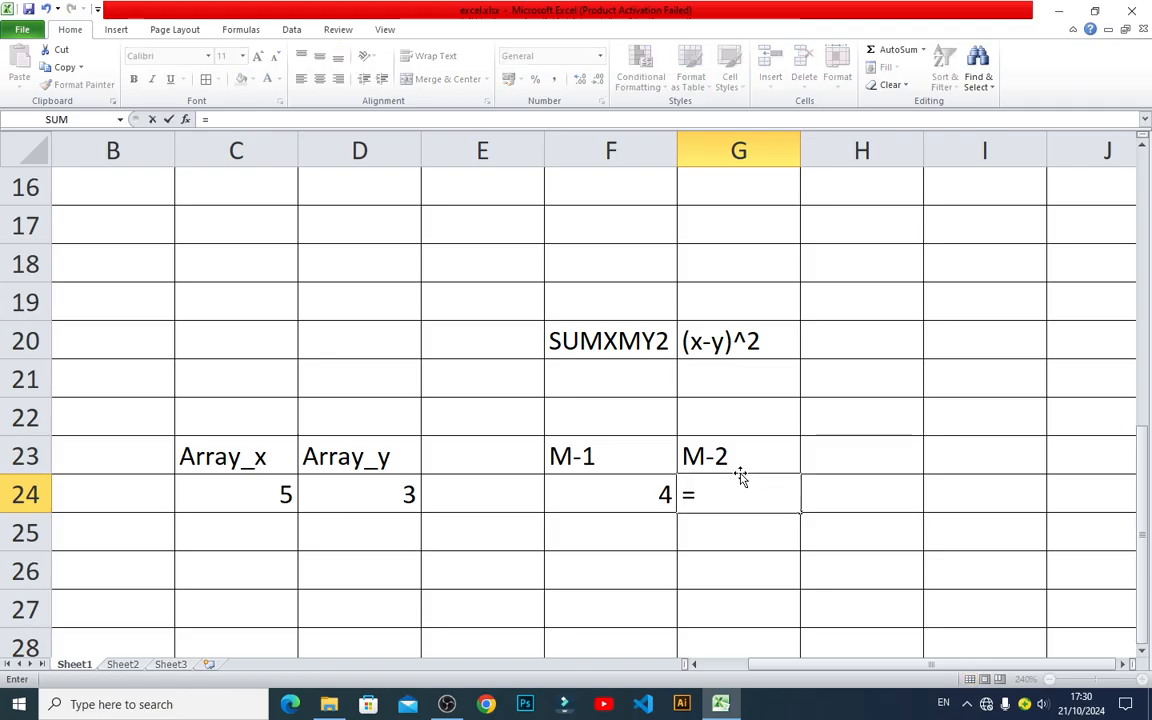
pyautogui.write('(')
pyautogui.click(240, 487)
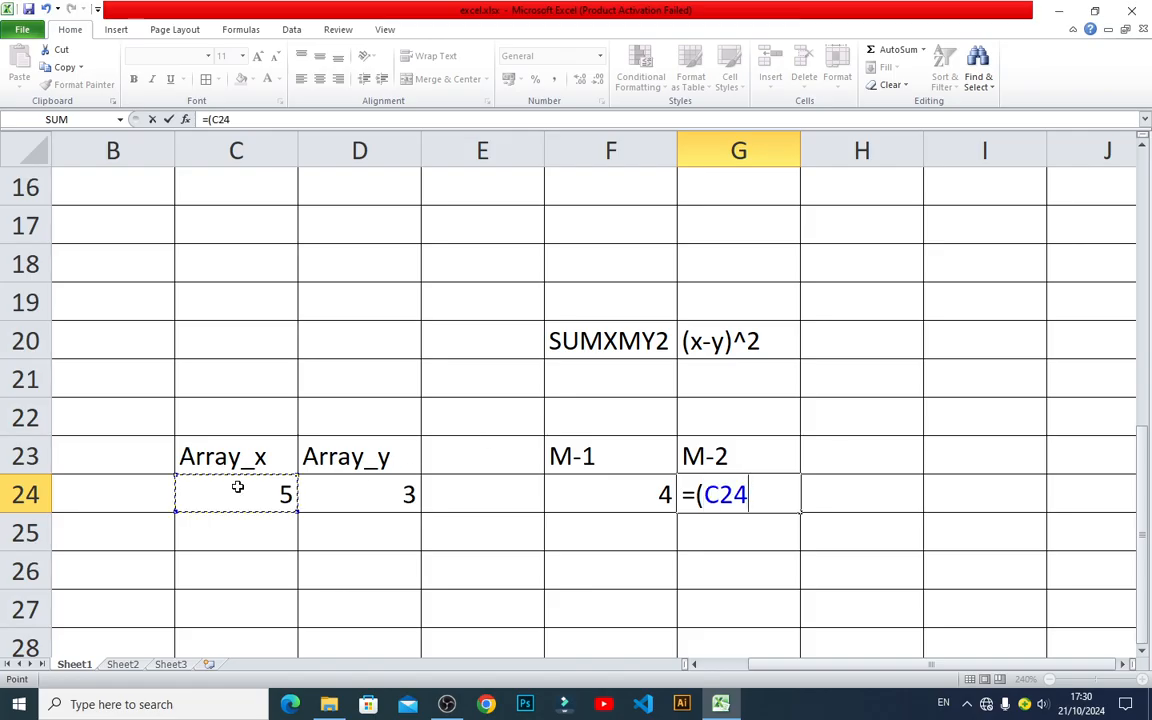
pyautogui.write('-')
pyautogui.click(340, 486)
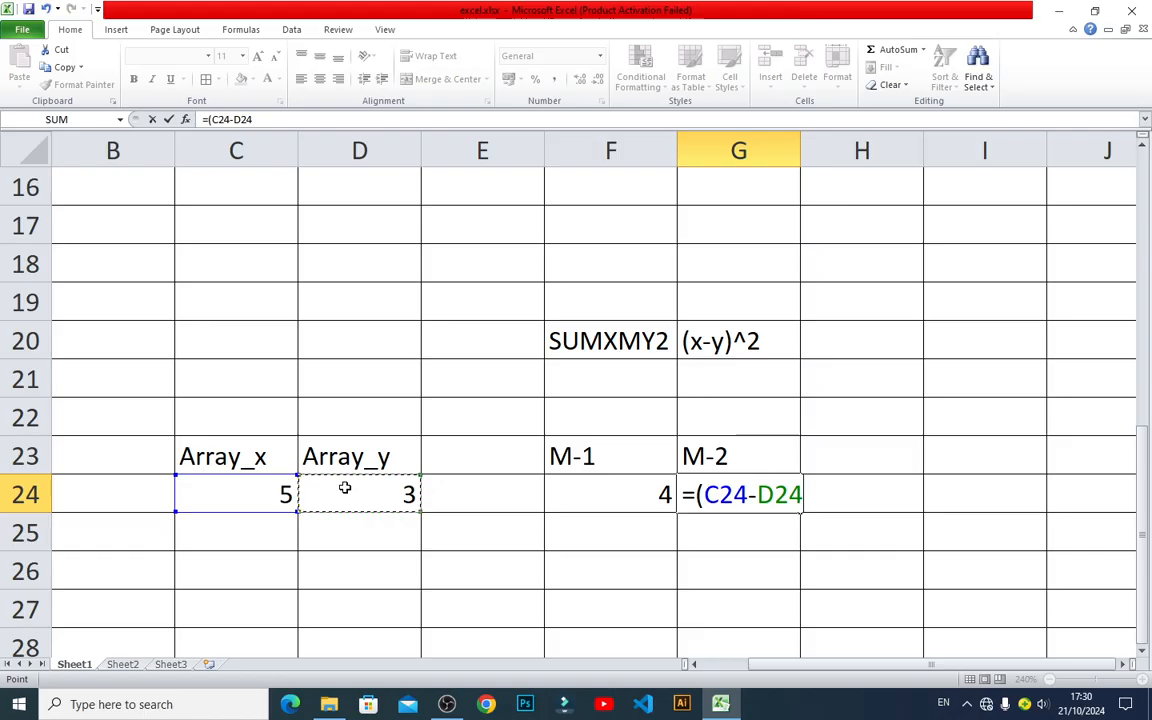
pyautogui.write(')')
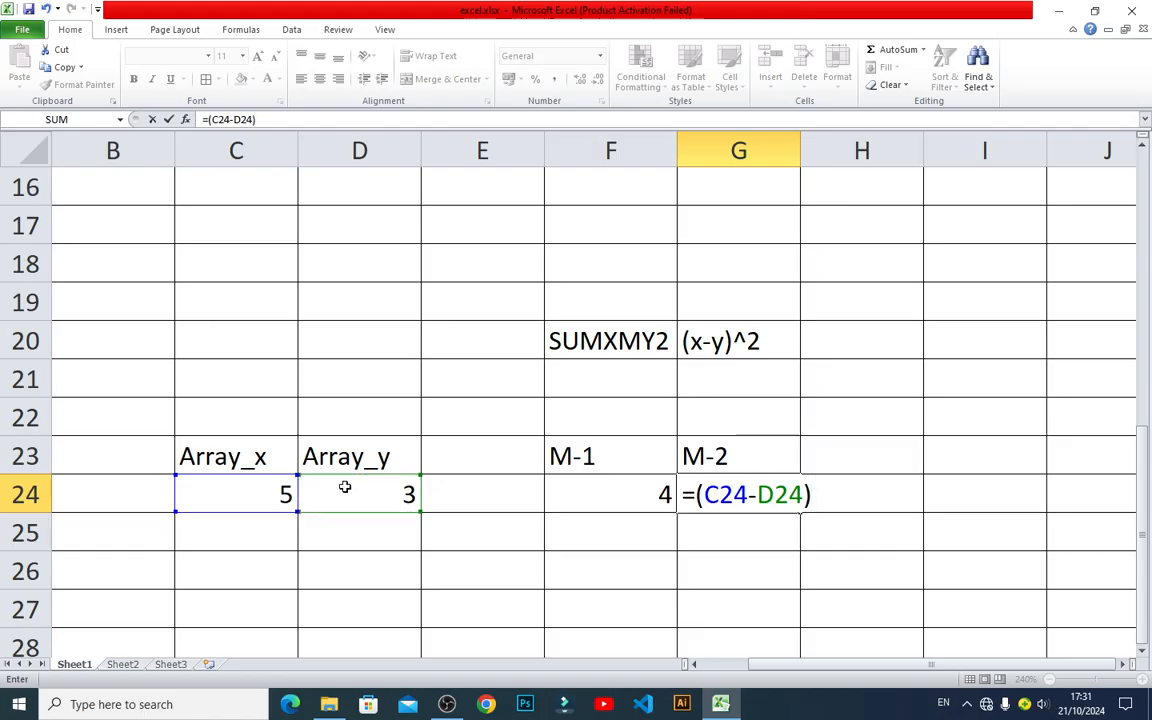
pyautogui.write('^2')
pyautogui.press('Return')
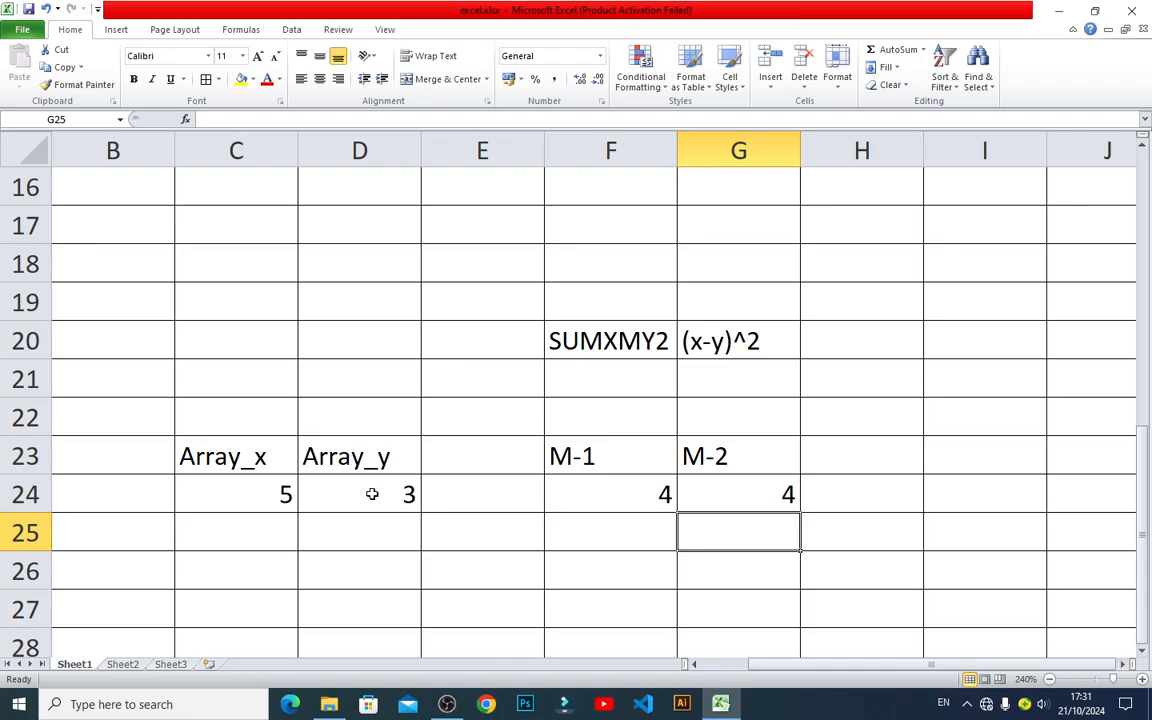
# Review the formulas behind the M-1 result in F24 and the M-2 result in G24 without changing them.
pyautogui.doubleClick(618, 489)
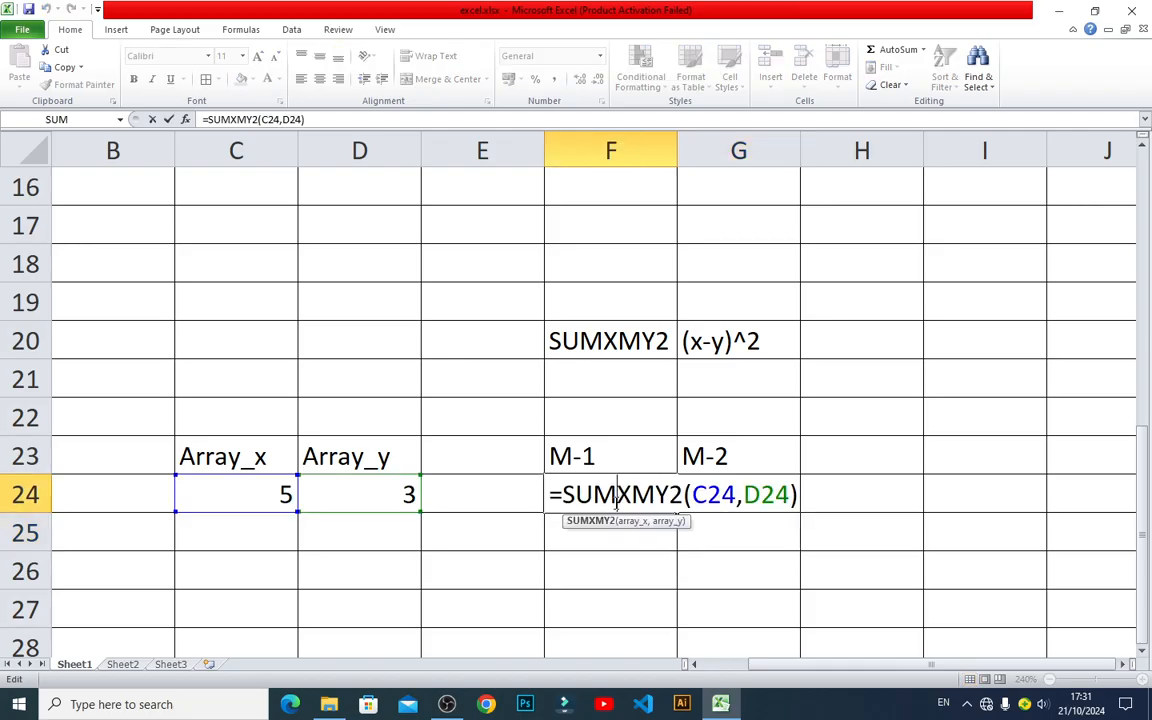
pyautogui.press('Escape')
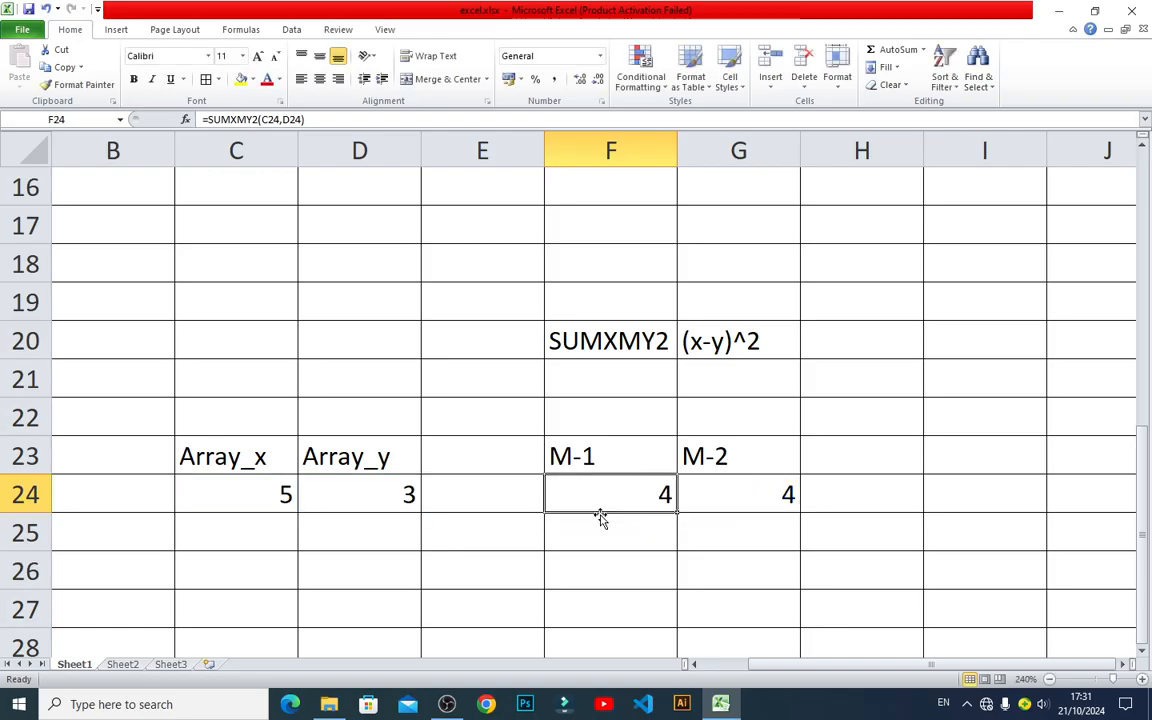
pyautogui.doubleClick(710, 488)
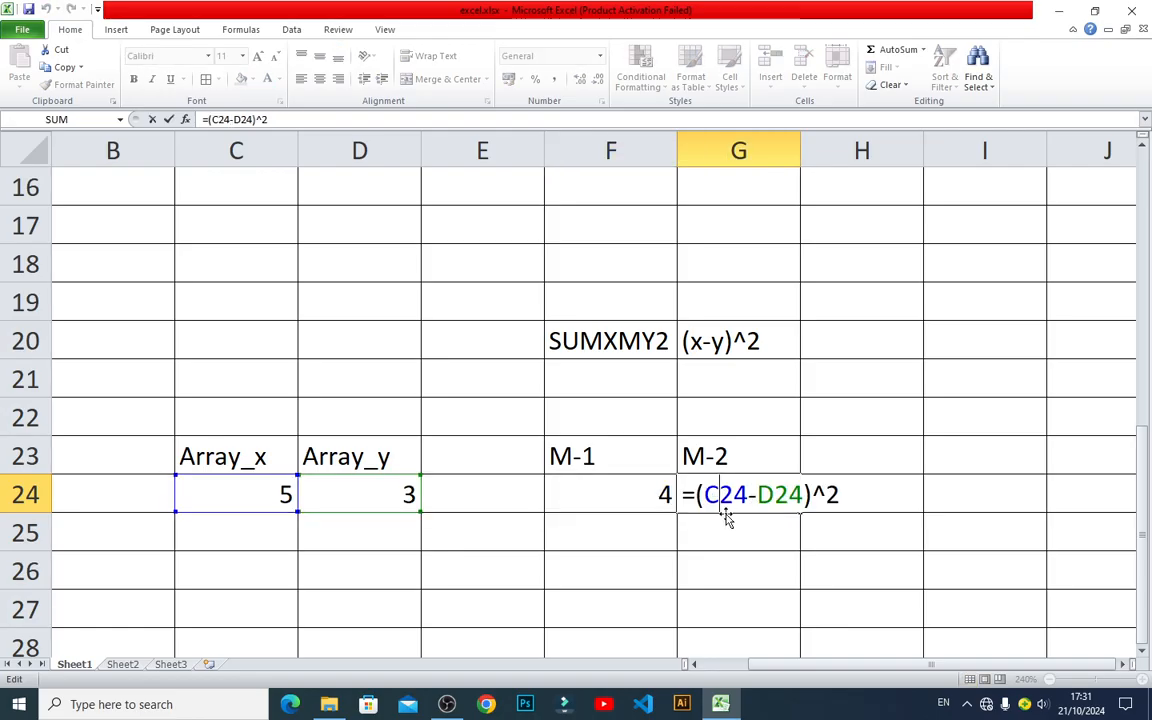
pyautogui.doubleClick(818, 494)
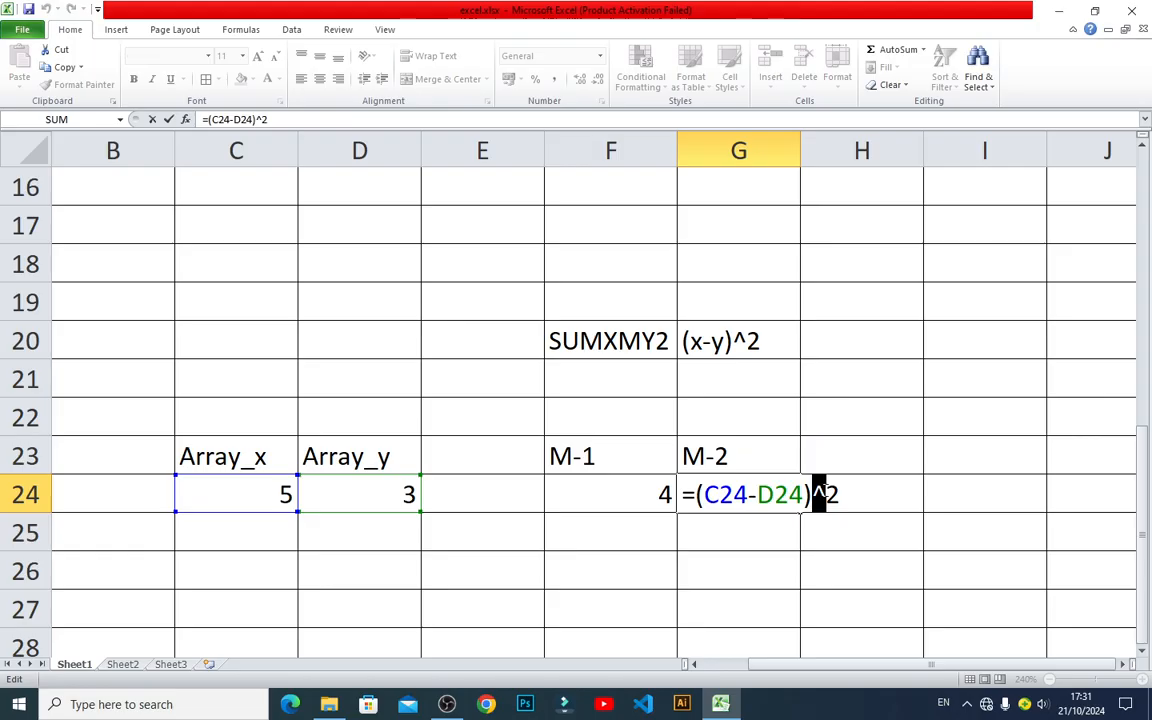
pyautogui.click(840, 494)
pyautogui.hotkey('ctrl', 'Return')
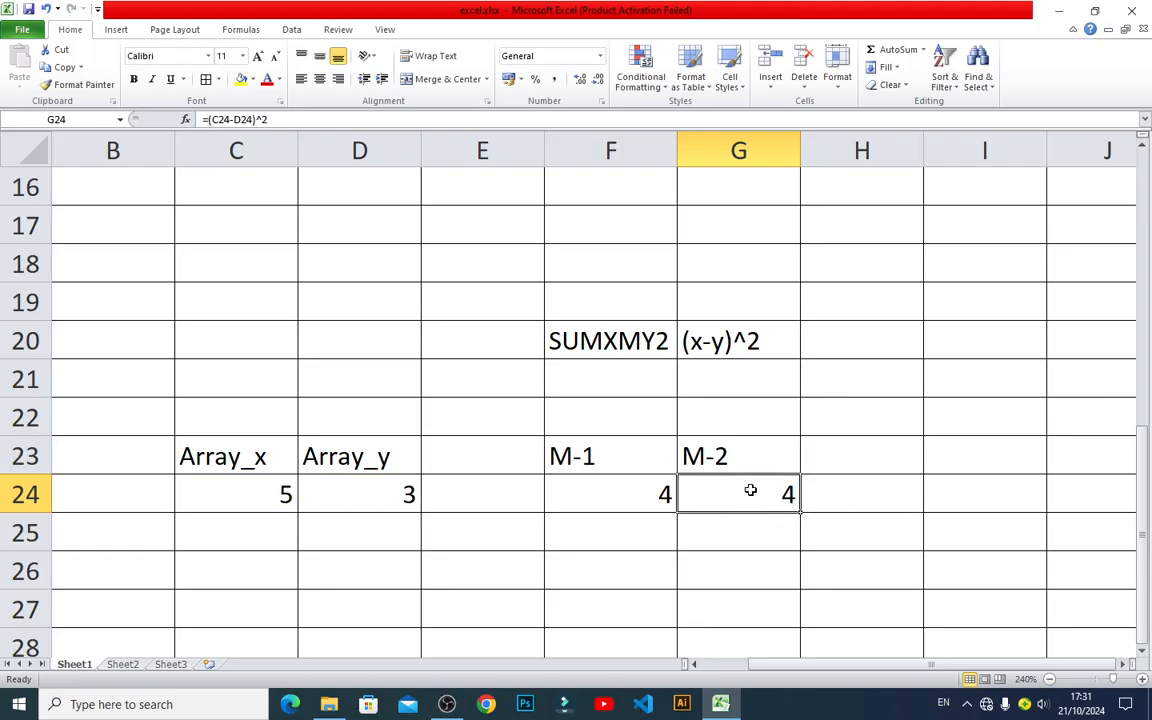
# Enter the expression x2-2*x*y as text in cell H20, beside the (x-y)^2 expression.
pyautogui.click(817, 347)
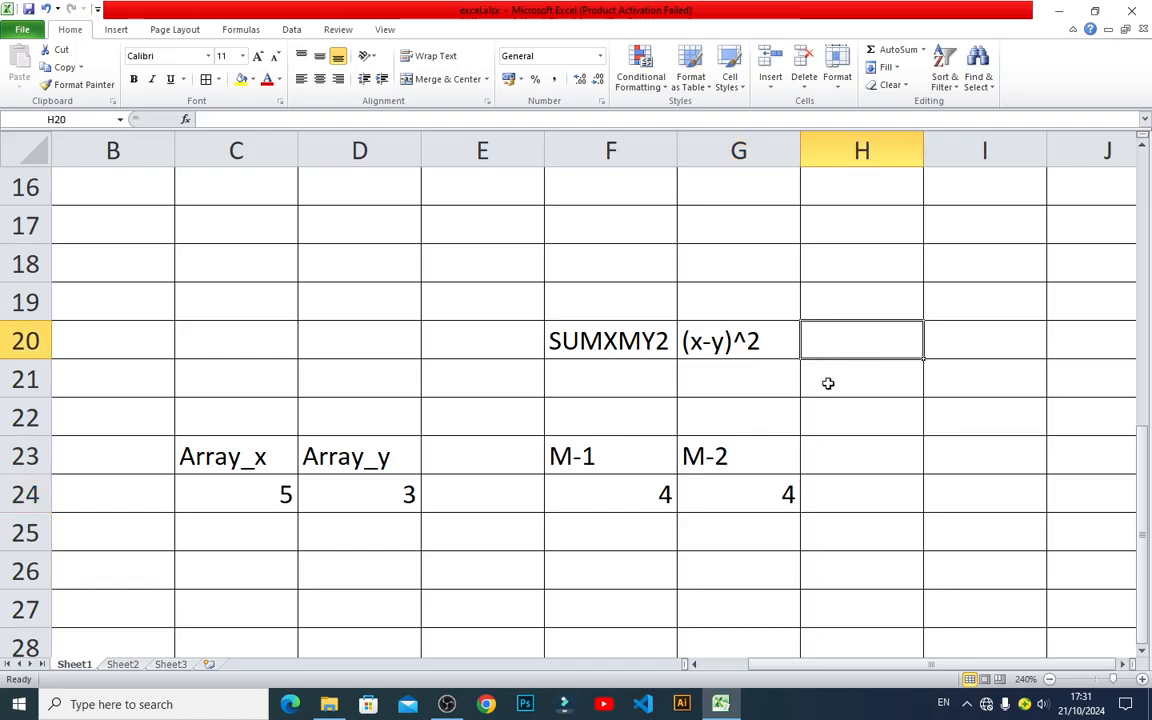
pyautogui.click(779, 348)
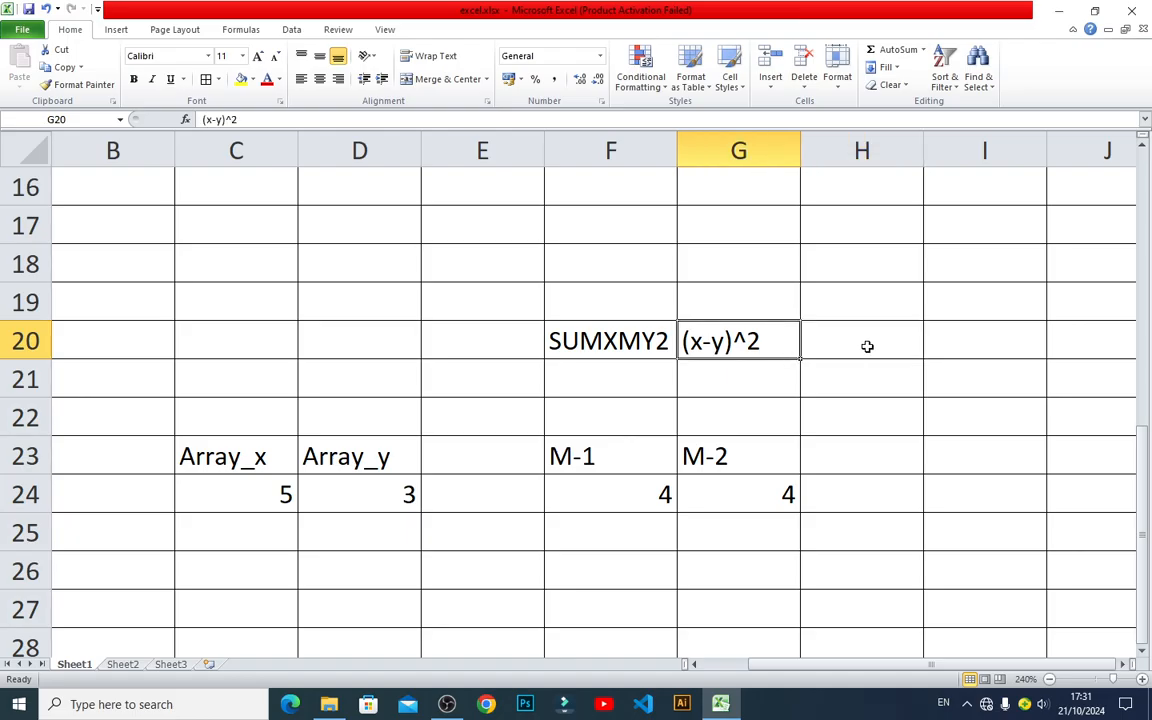
pyautogui.click(867, 346)
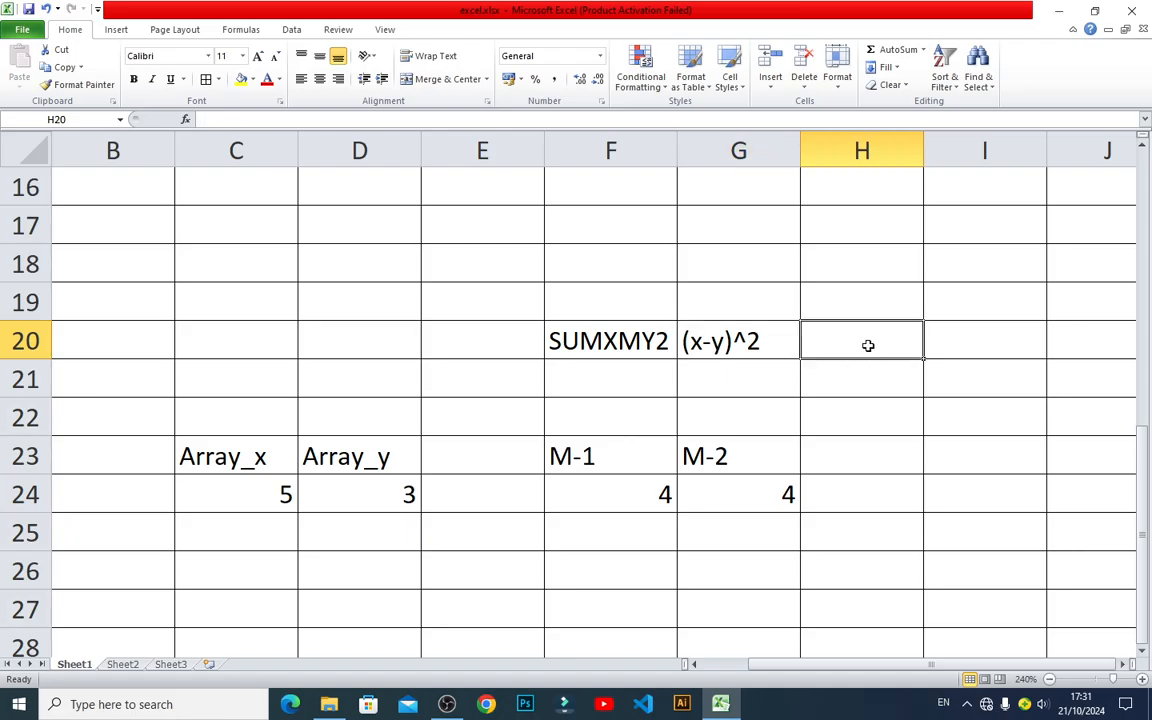
pyautogui.write('x2')
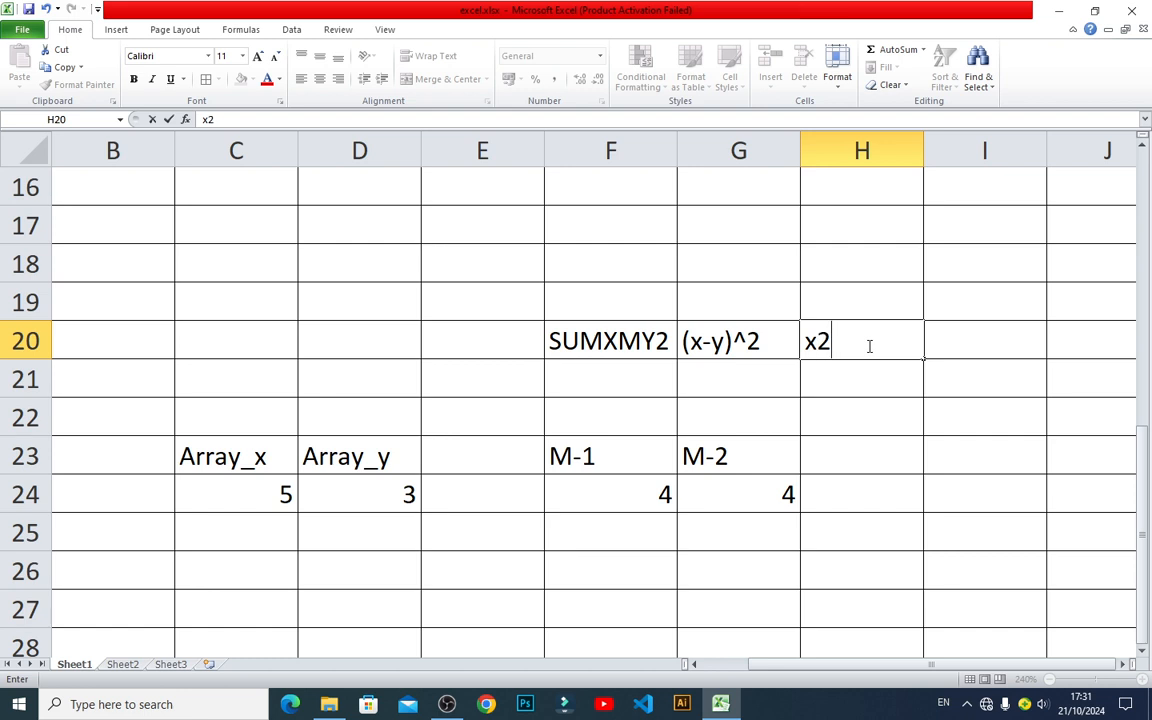
pyautogui.write('-')
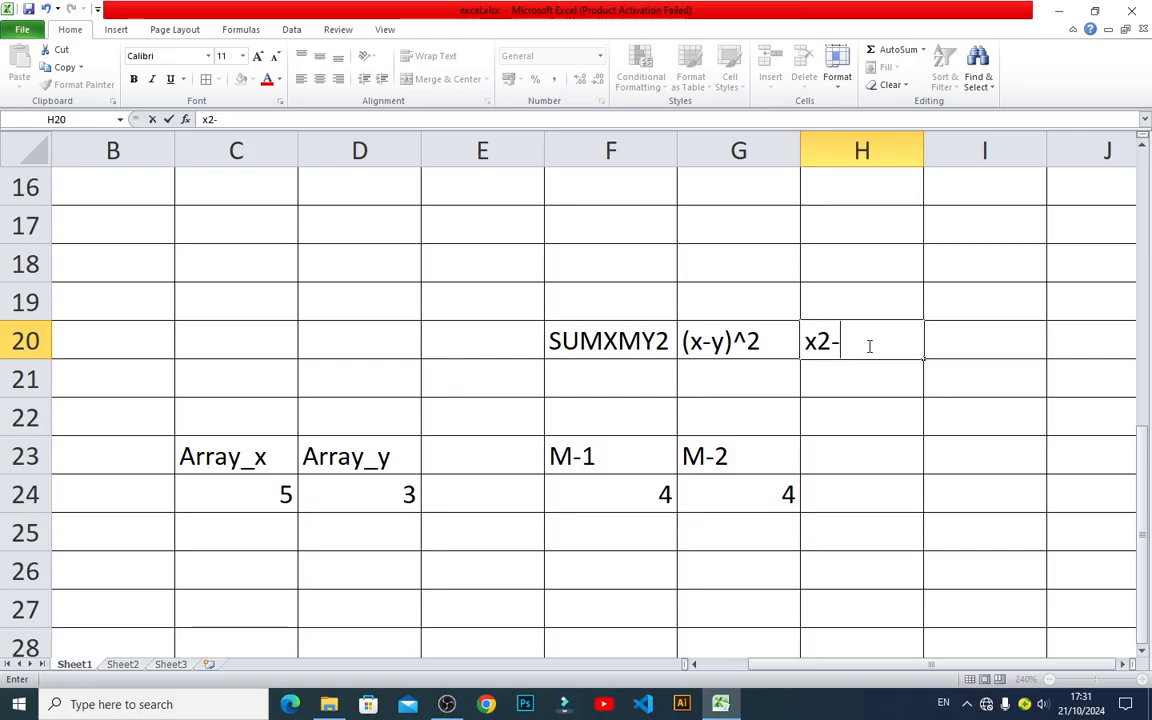
pyautogui.write('2*')
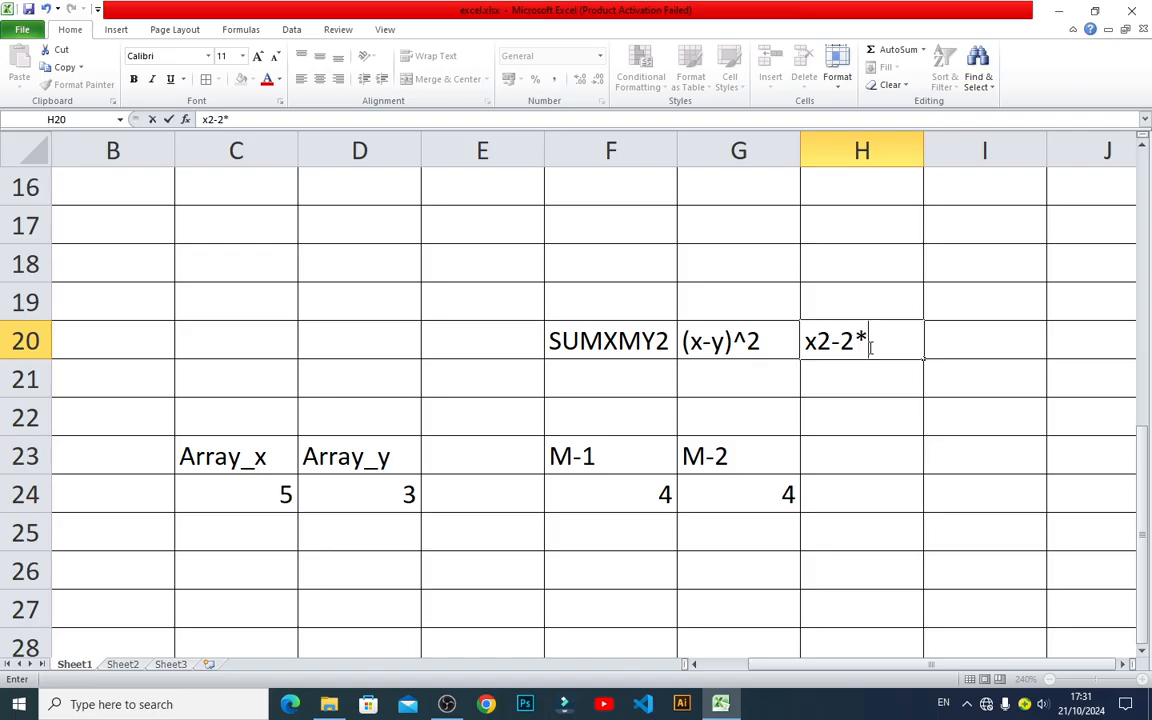
pyautogui.write('x*y')
pyautogui.press('Return')
pyautogui.press('Return')
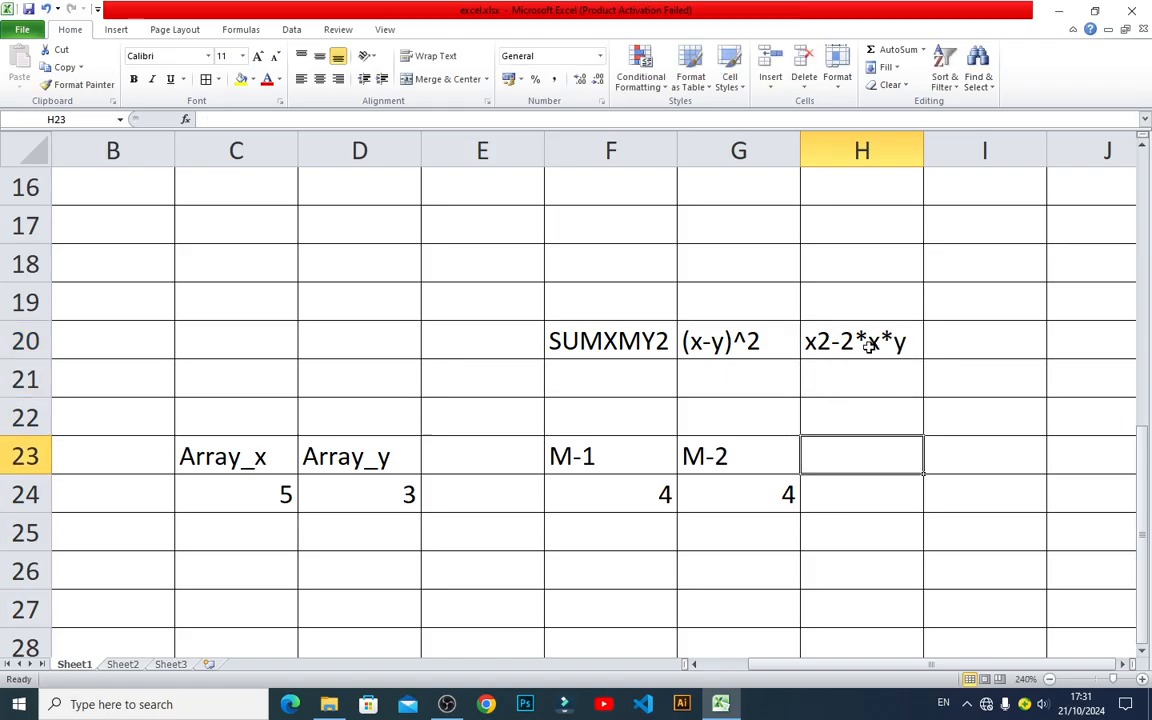
# Label cell H23 as M-3 for the third calculation method.
pyautogui.write('M-')
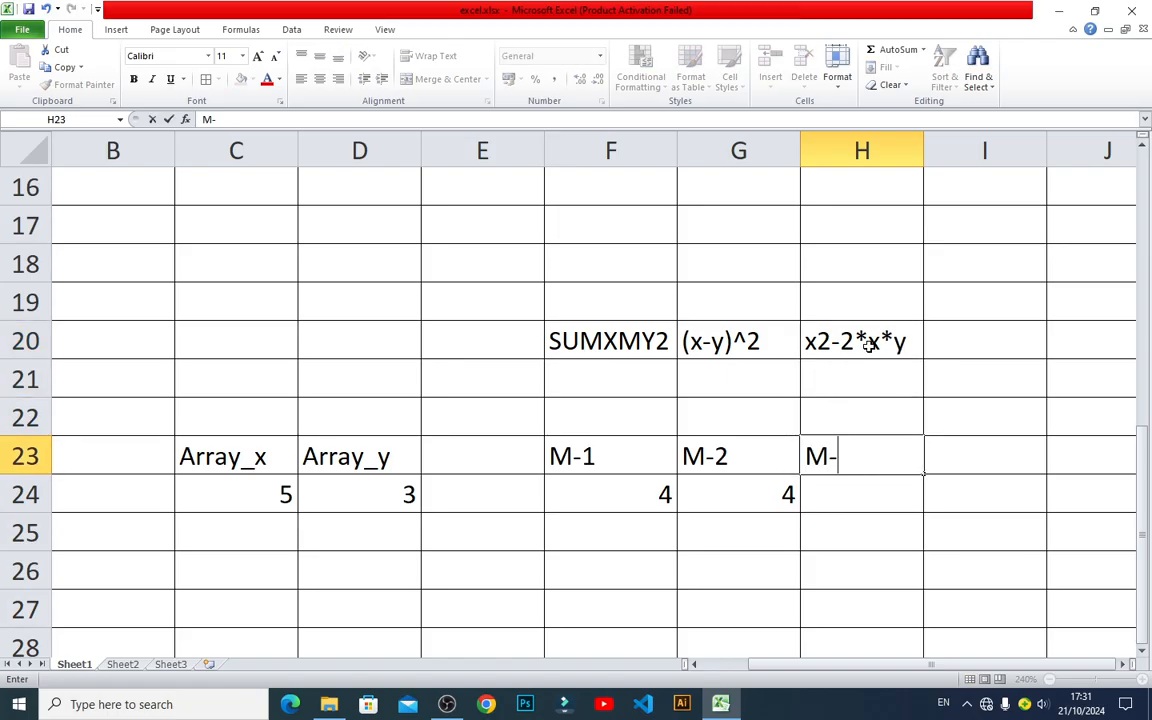
pyautogui.write('3')
pyautogui.press('Return')
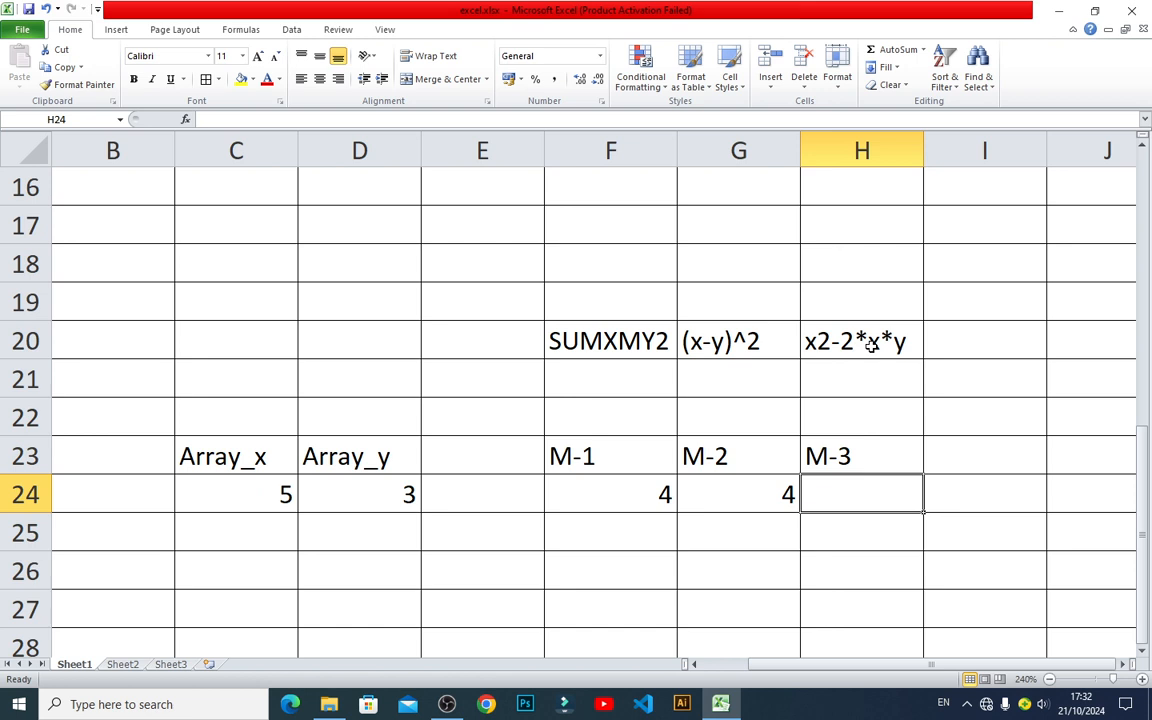
pyautogui.write('=')
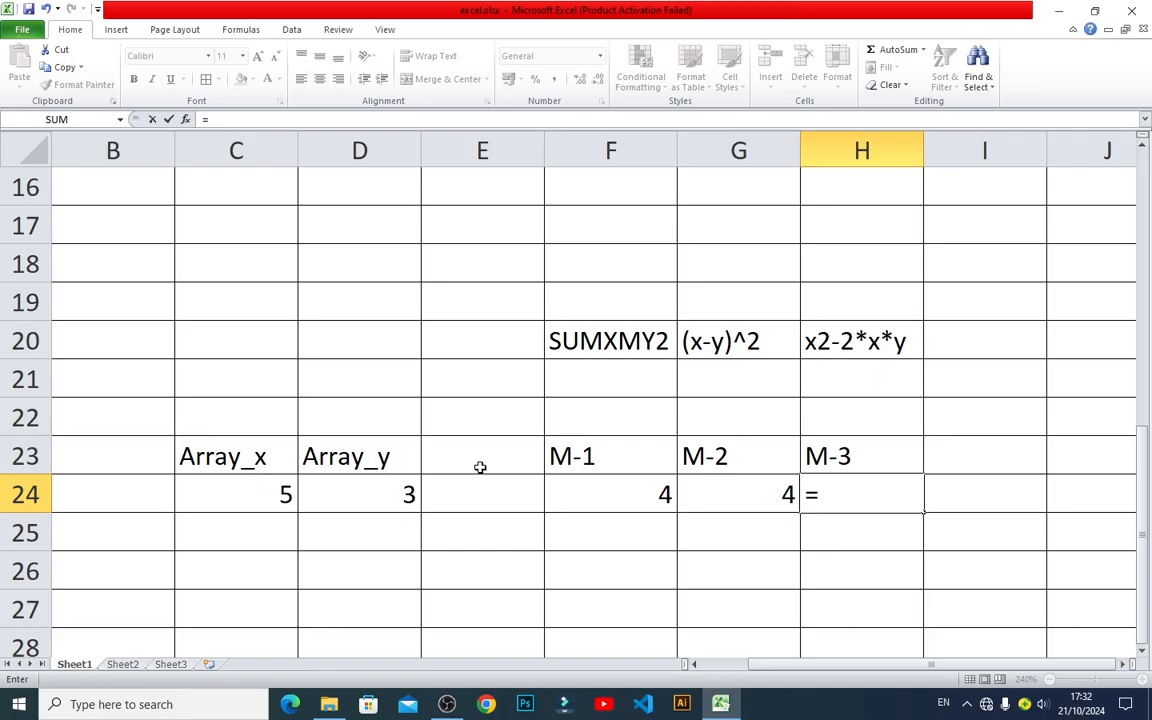
pyautogui.click(268, 492)
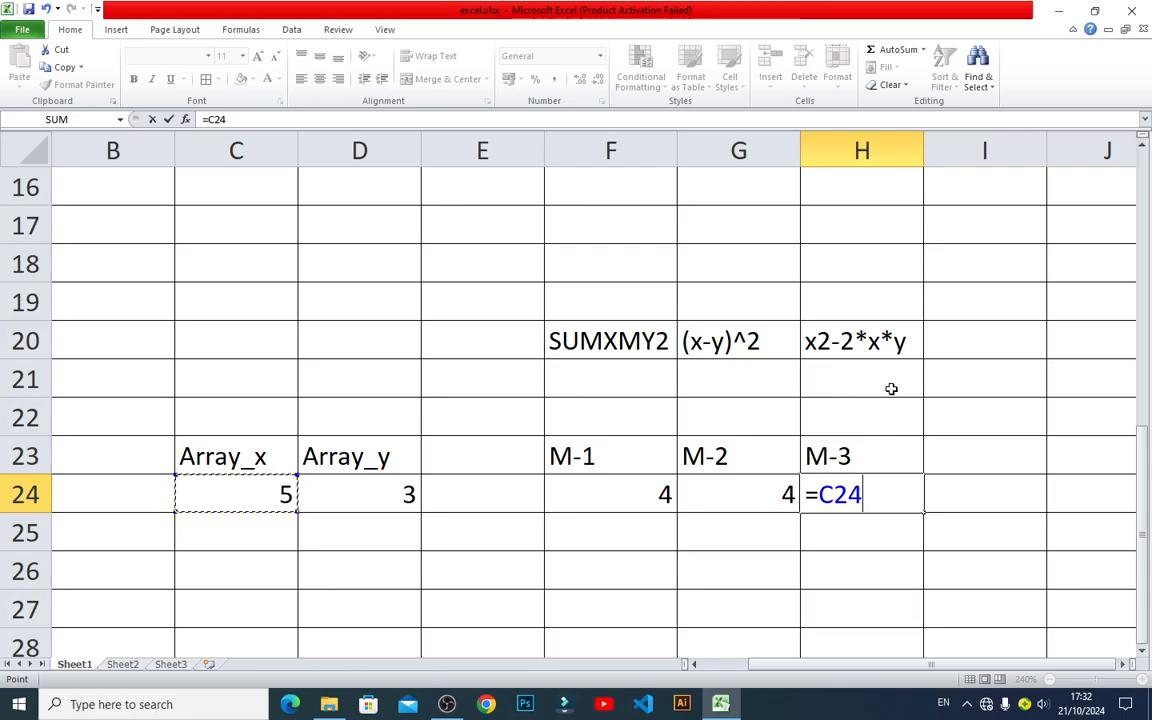
pyautogui.write('^')
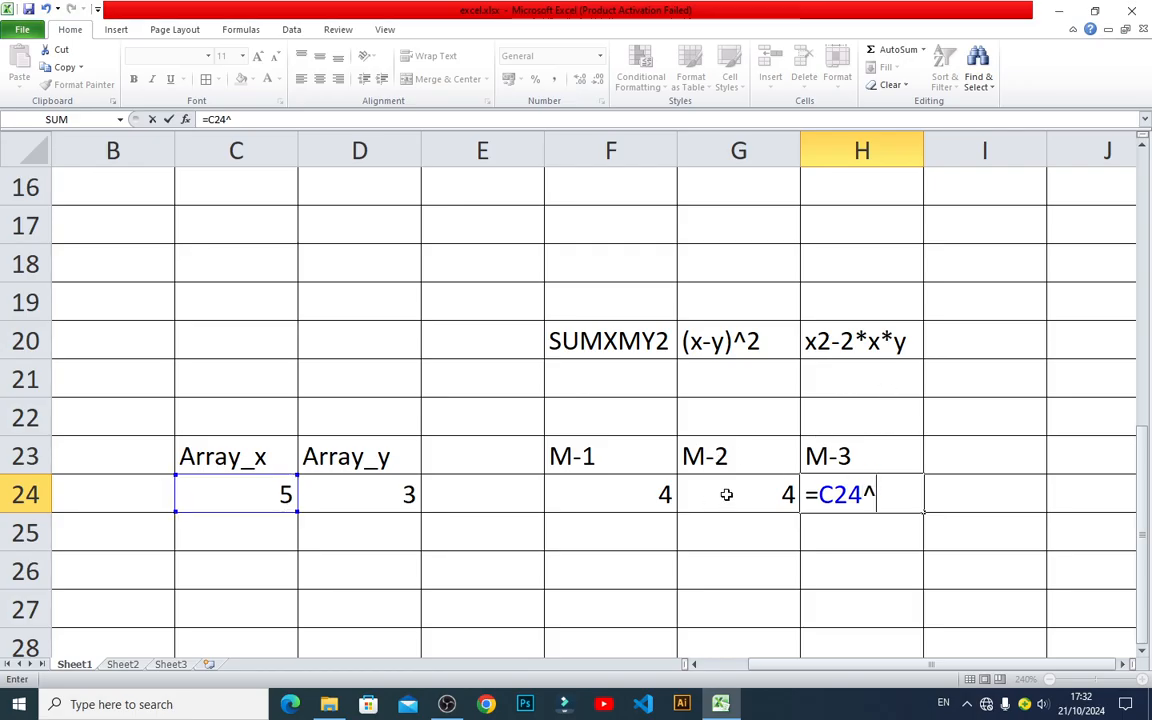
pyautogui.write('2')
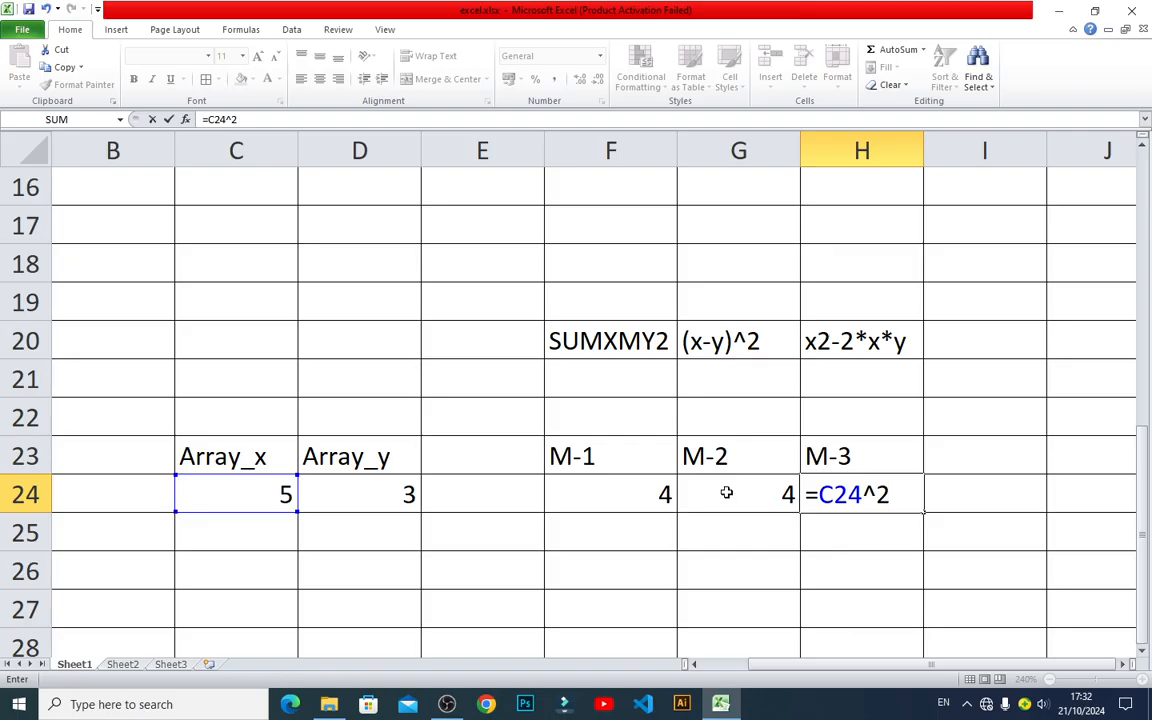
pyautogui.write('+')
pyautogui.press('Escape')
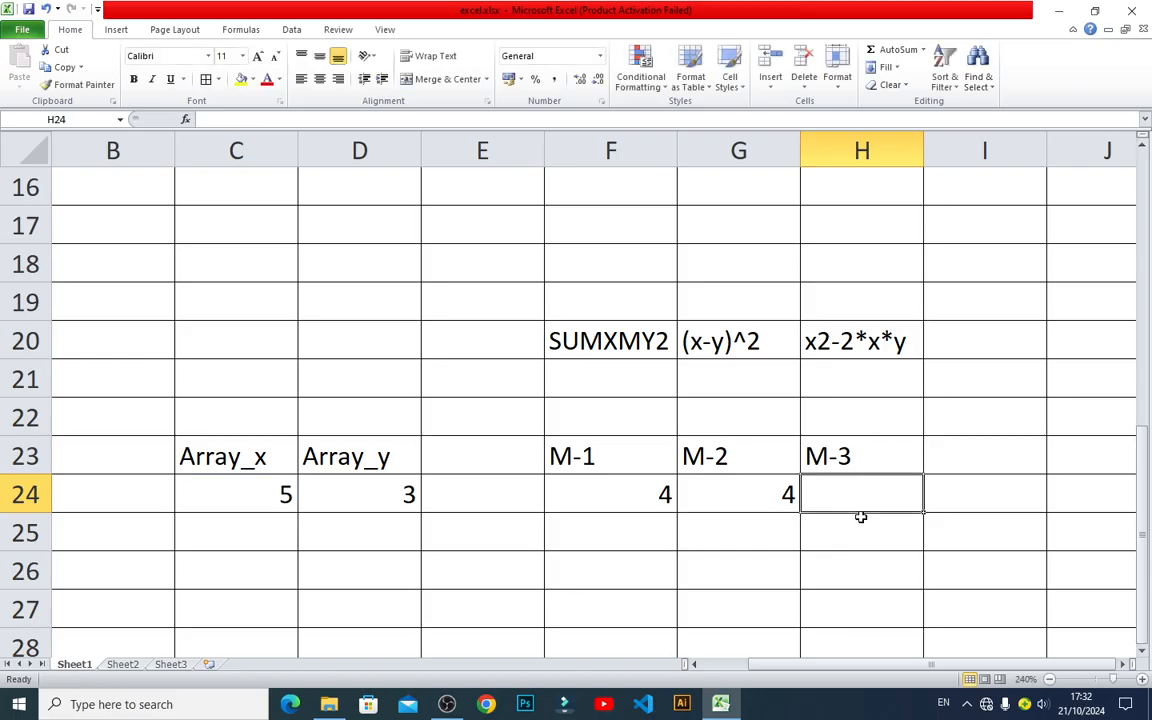
# Insert +x2 after the first term of the expression in cell H20, making it x2+x2-2*x*y.
pyautogui.doubleClick(818, 338)
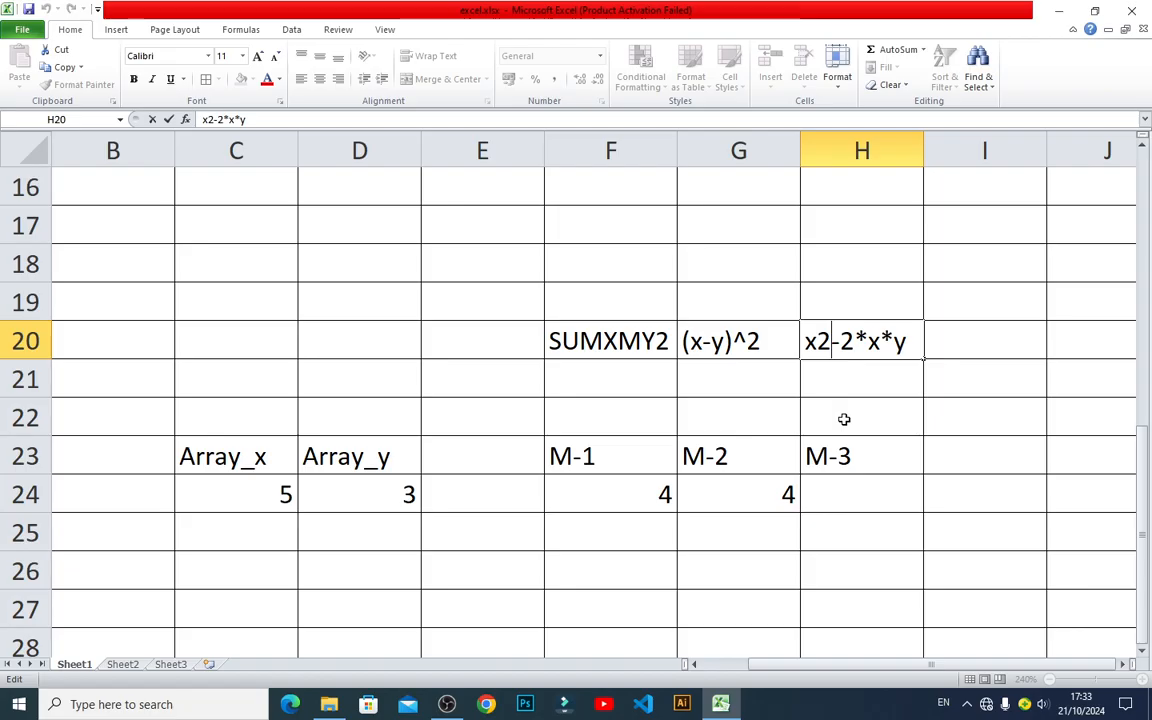
pyautogui.write('+')
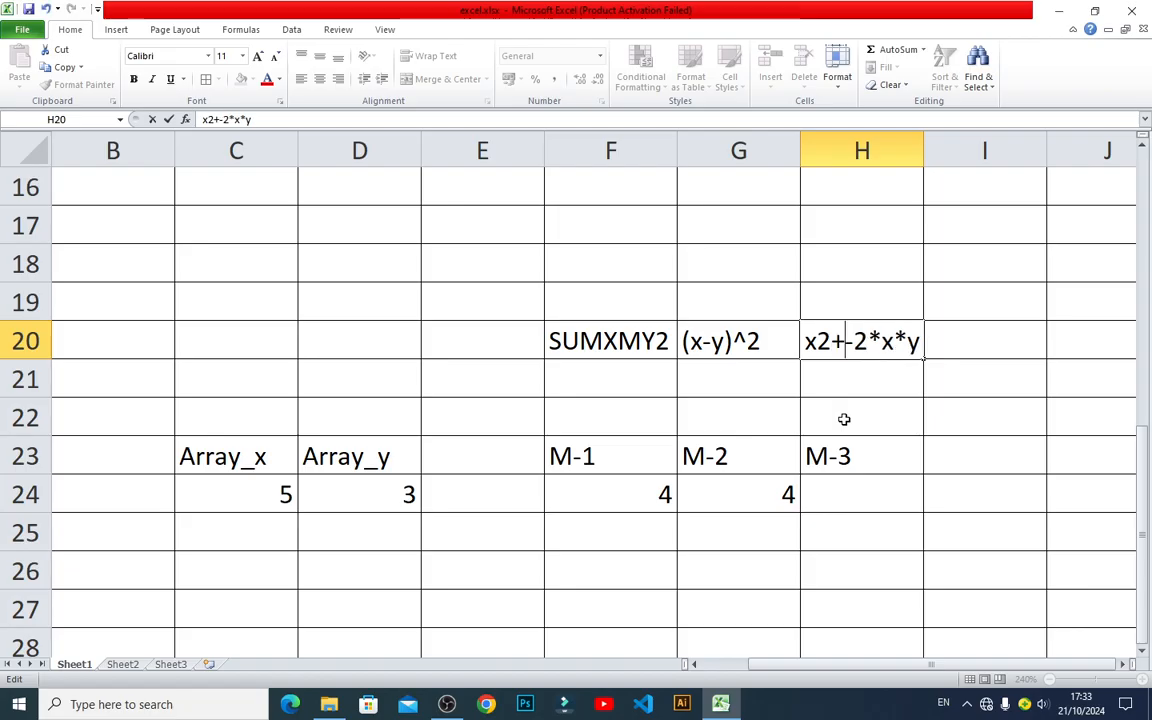
pyautogui.write('x2')
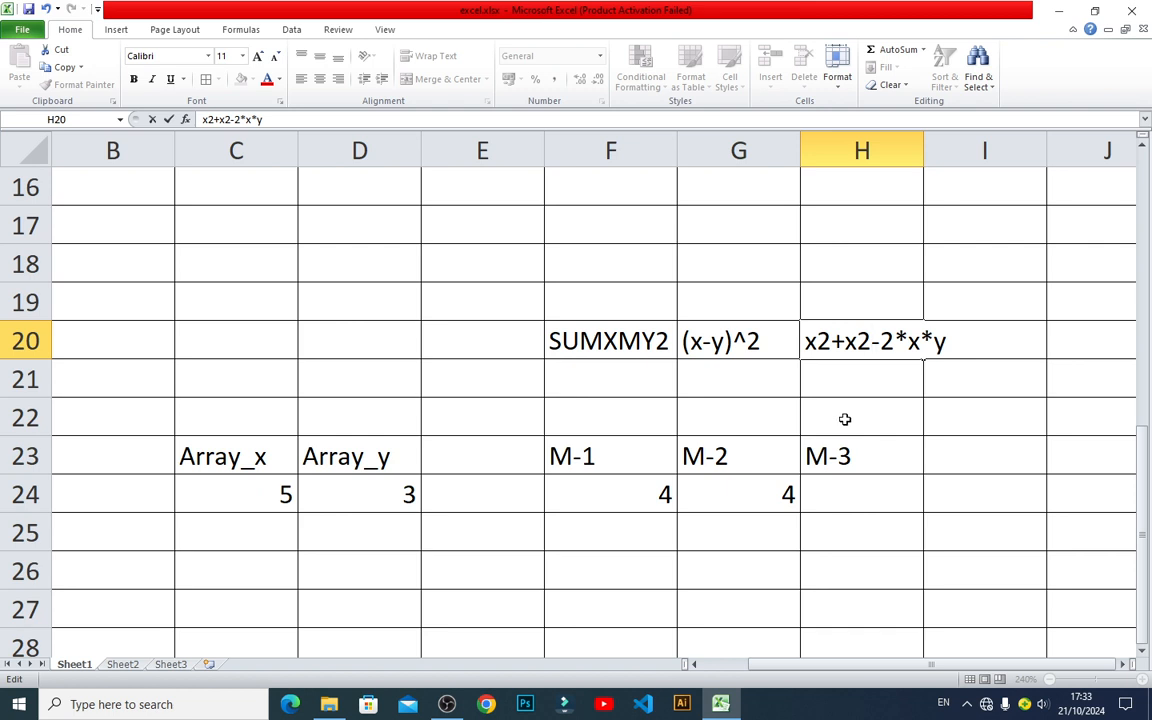
pyautogui.press('Return')
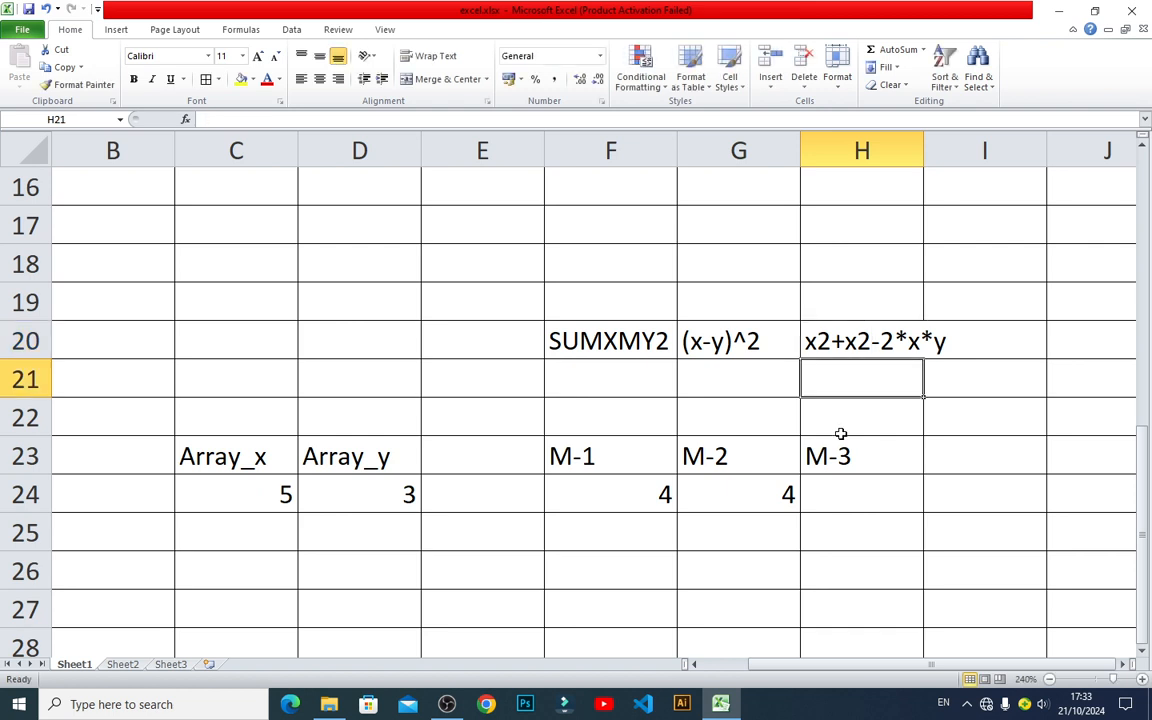
pyautogui.click(840, 487)
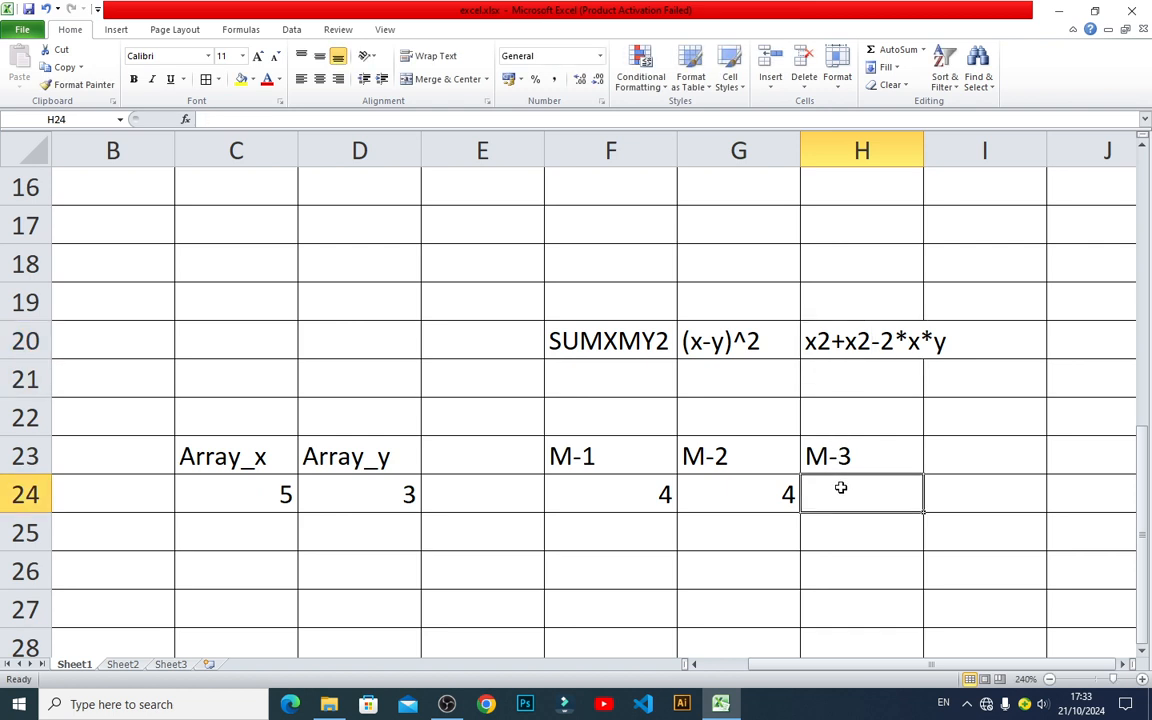
pyautogui.write('=')
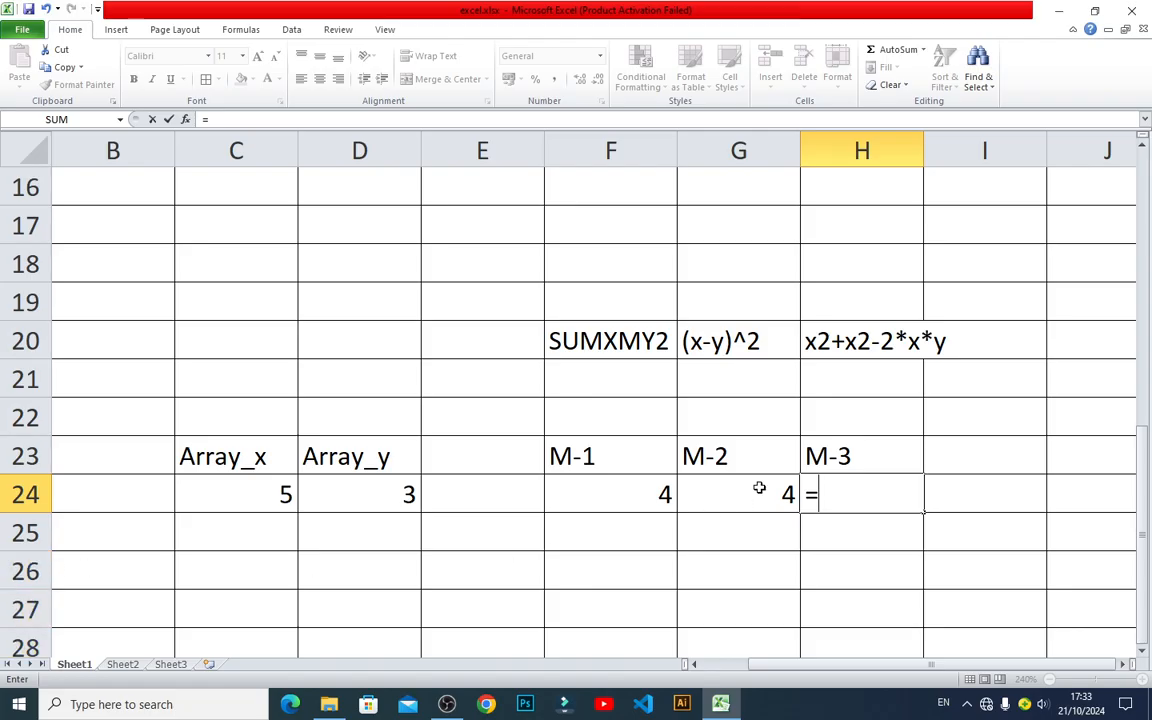
pyautogui.press('Escape')
# Correct the second term of the expression in cell H20 to y2, making it x2+y2-2*x*y.
pyautogui.doubleClick(823, 340)
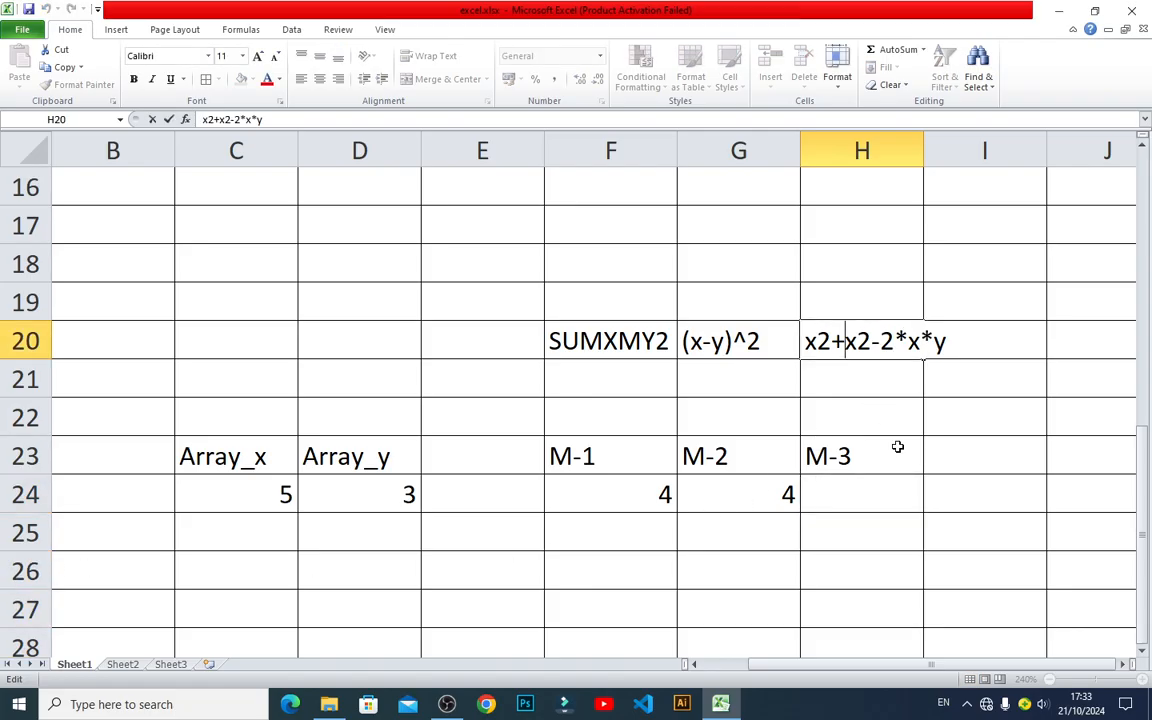
pyautogui.press('Delete')
pyautogui.write('y')
pyautogui.press('Return')
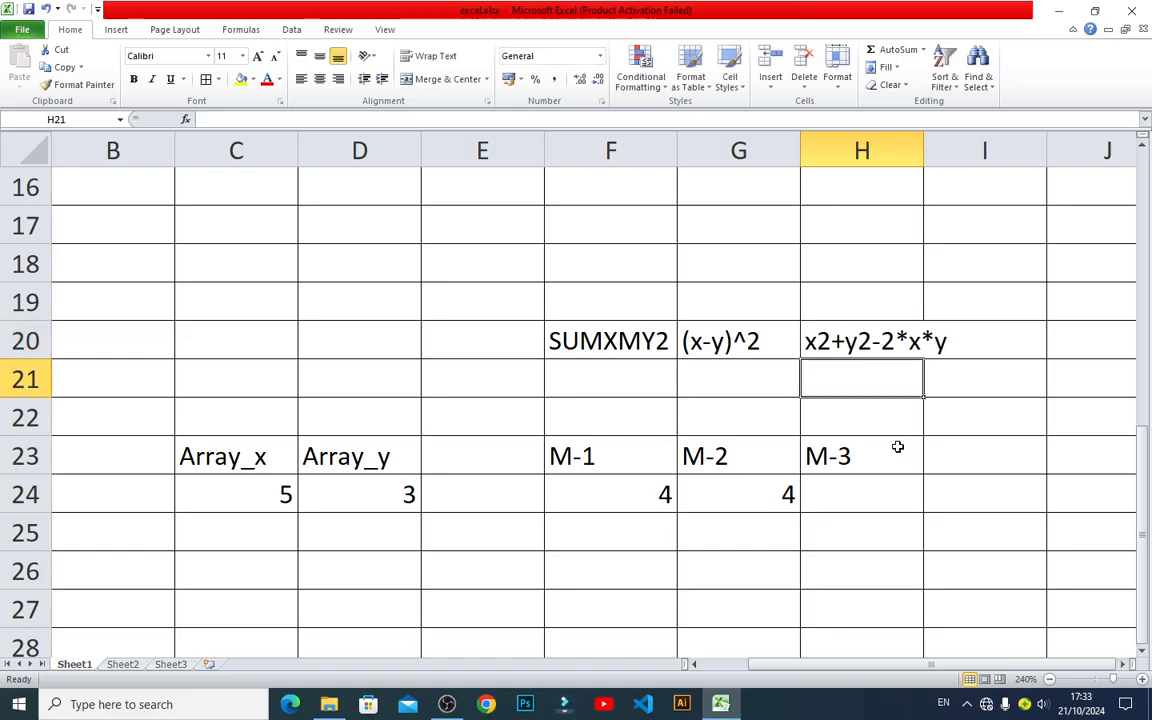
# Enter the M-3 formula =C24^2+D24^2-2*C24*D24 in cell H24, referencing the Array_x and Array_y values.
pyautogui.click(855, 486)
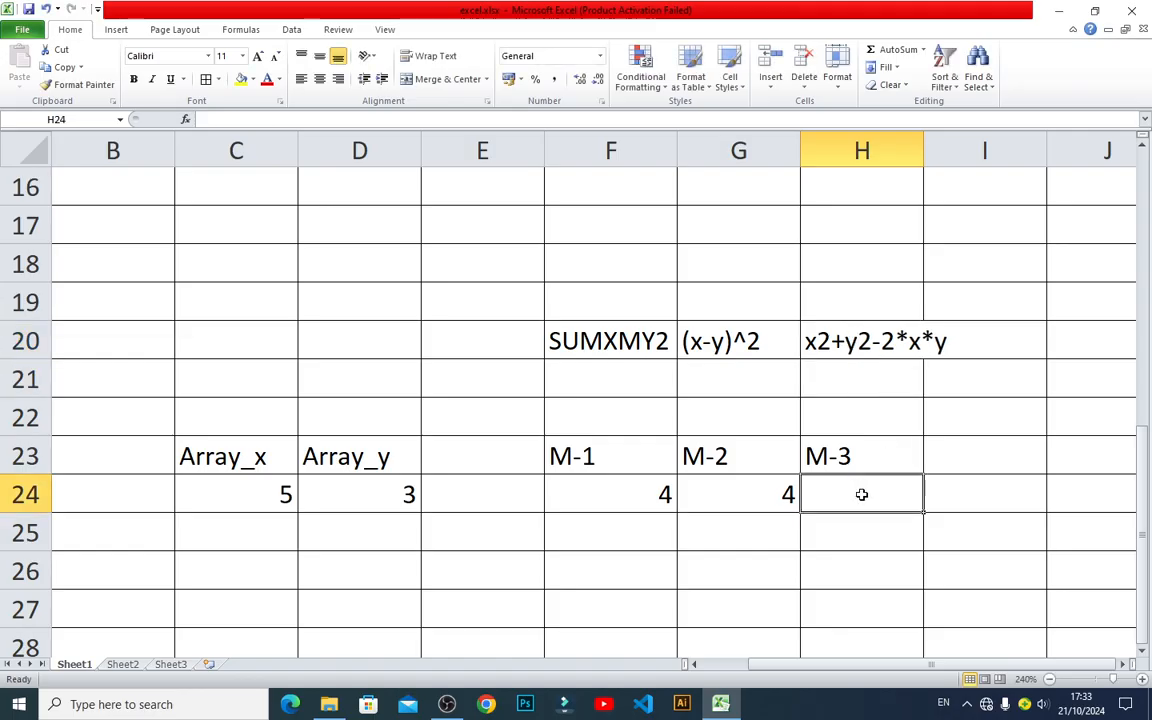
pyautogui.write('=')
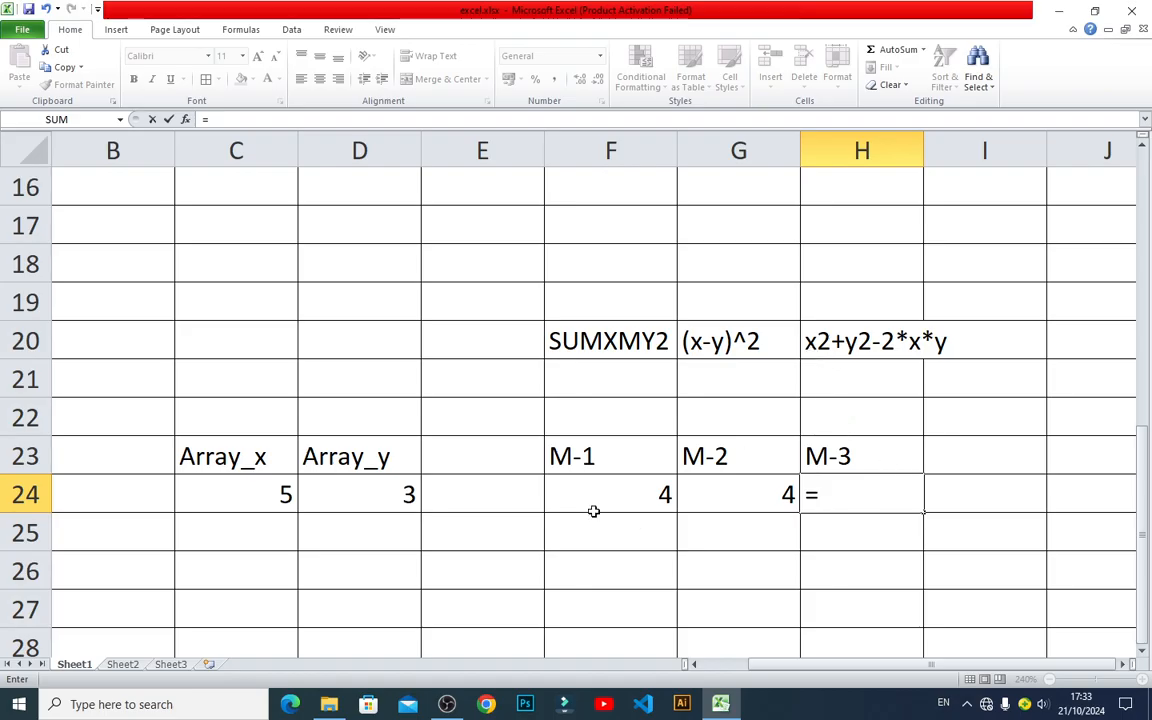
pyautogui.click(260, 496)
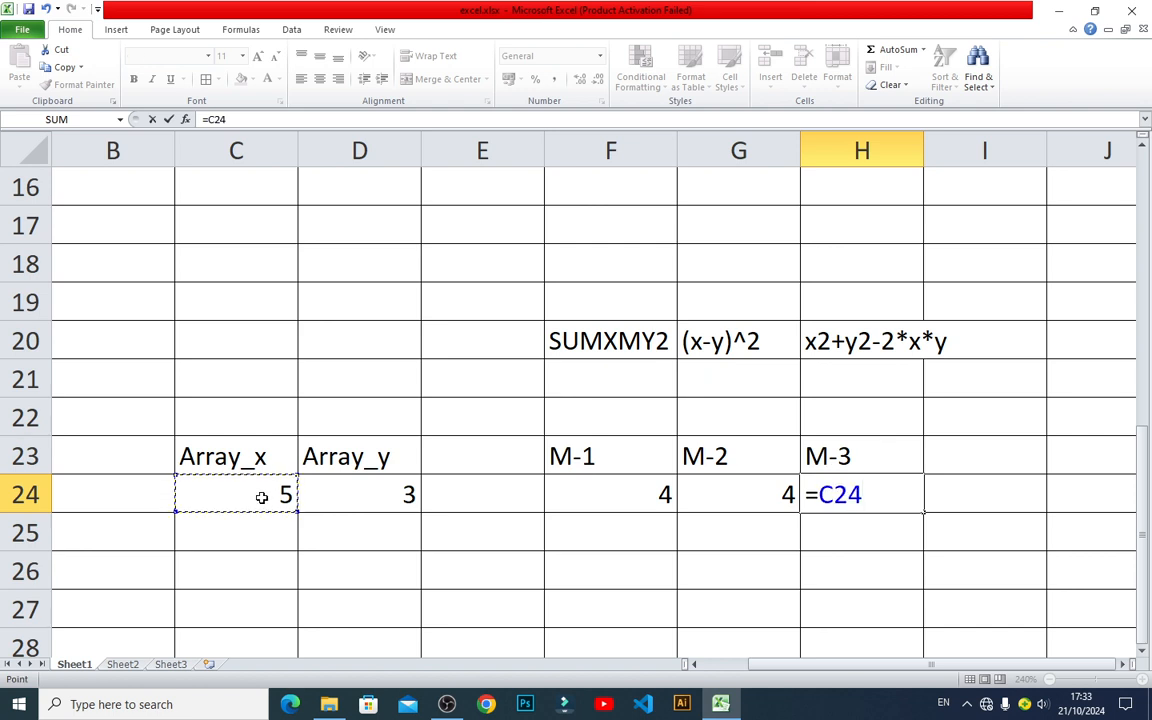
pyautogui.write('^2')
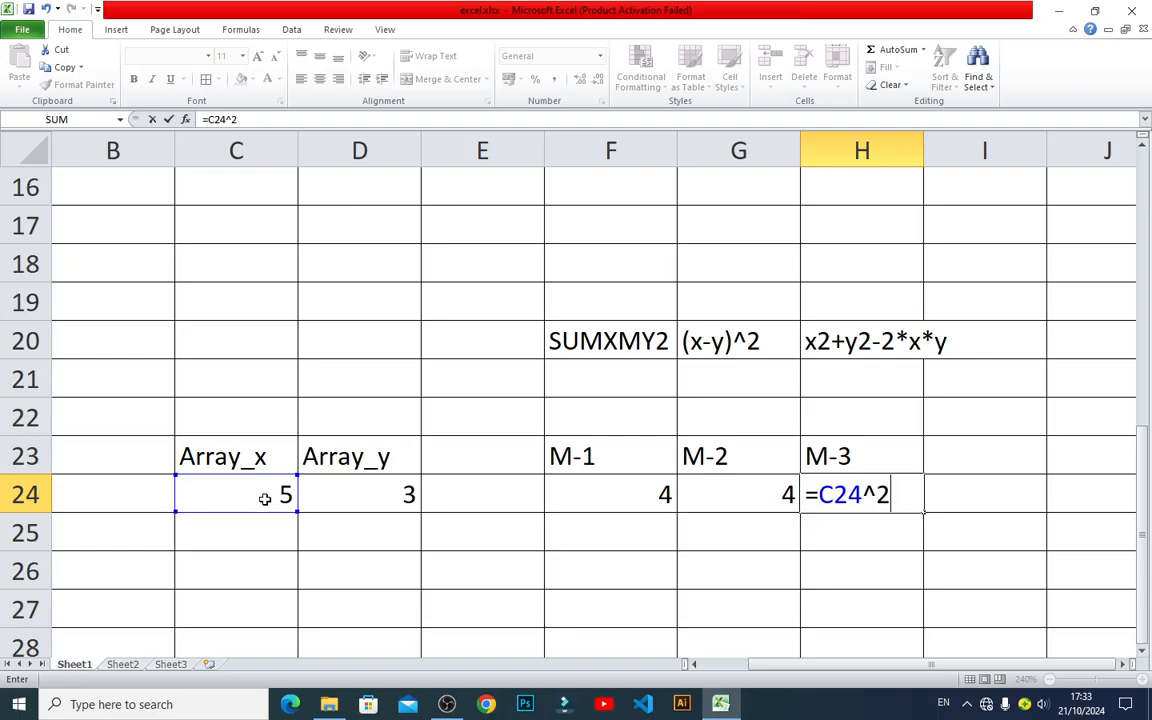
pyautogui.write('+')
pyautogui.click(363, 496)
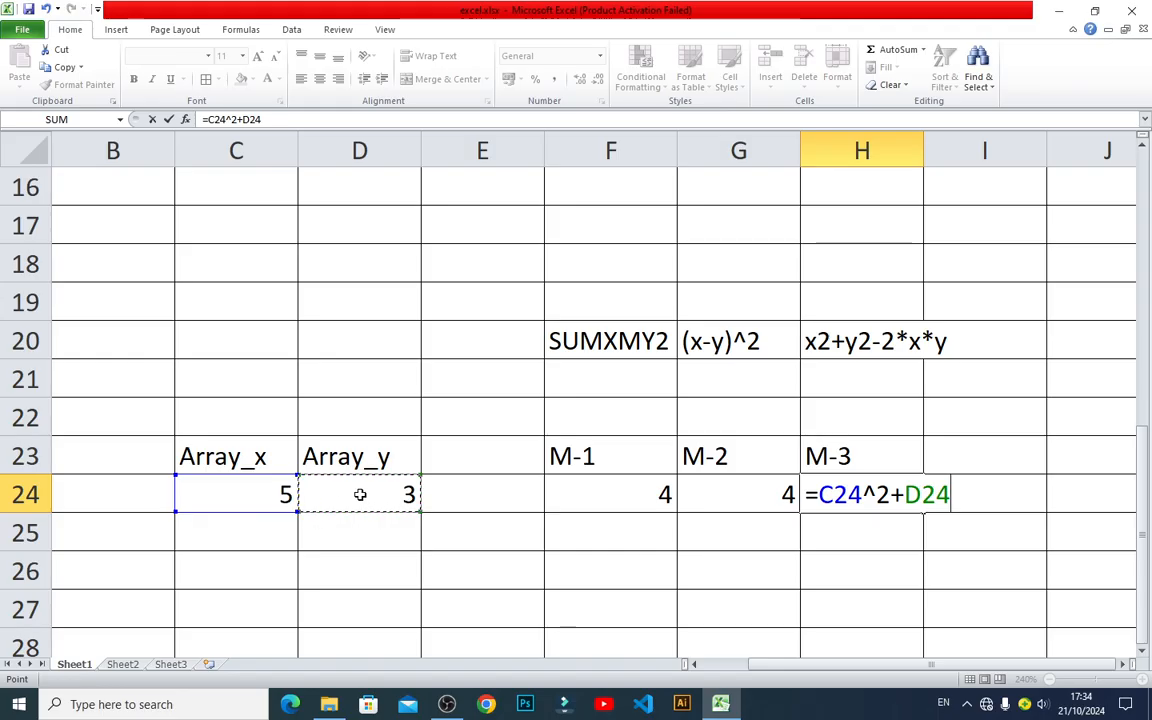
pyautogui.write('^2')
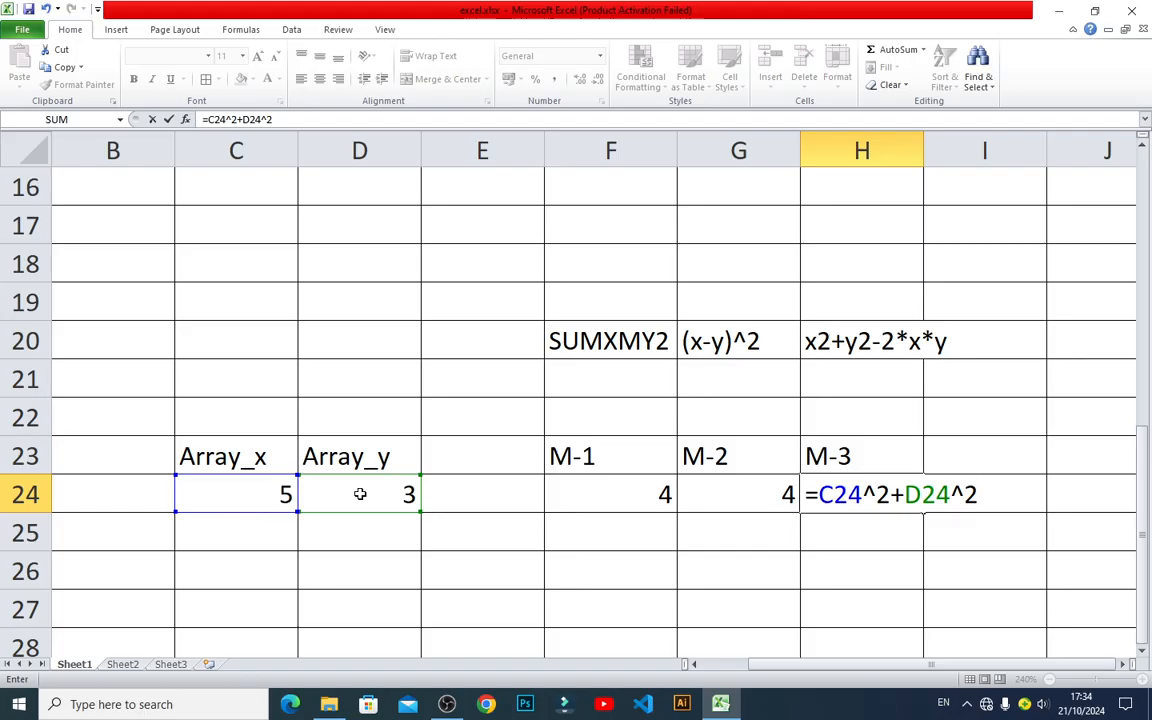
pyautogui.write('-2*')
pyautogui.click(252, 494)
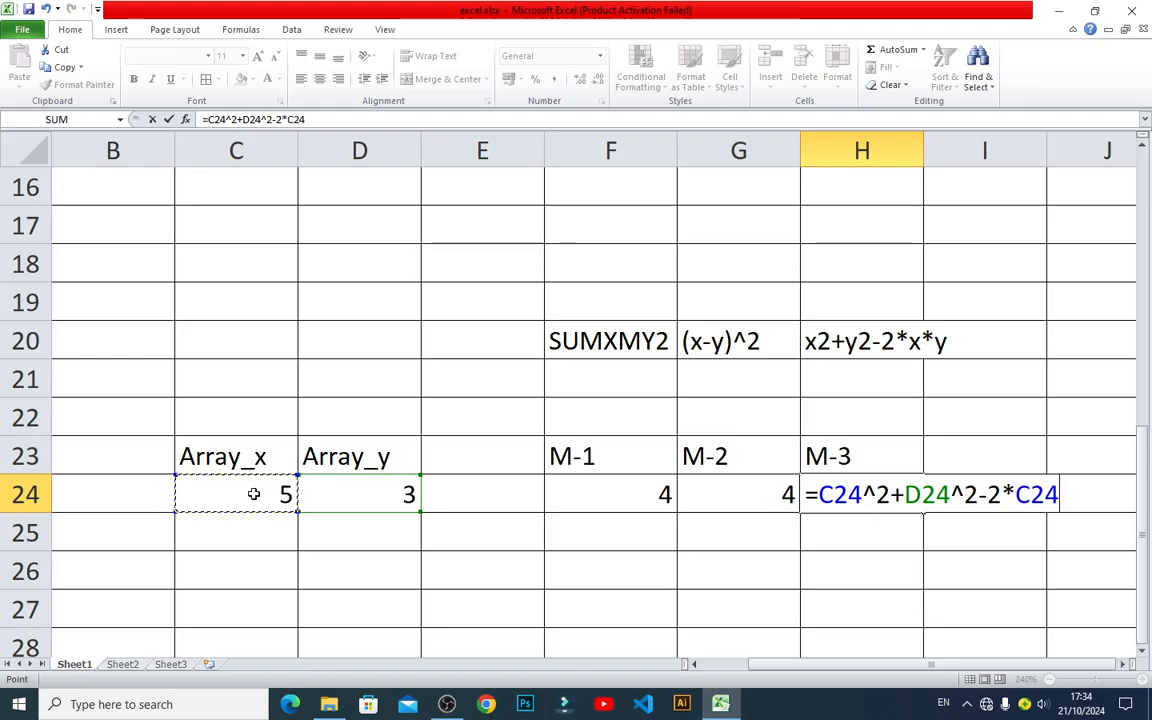
pyautogui.write('*')
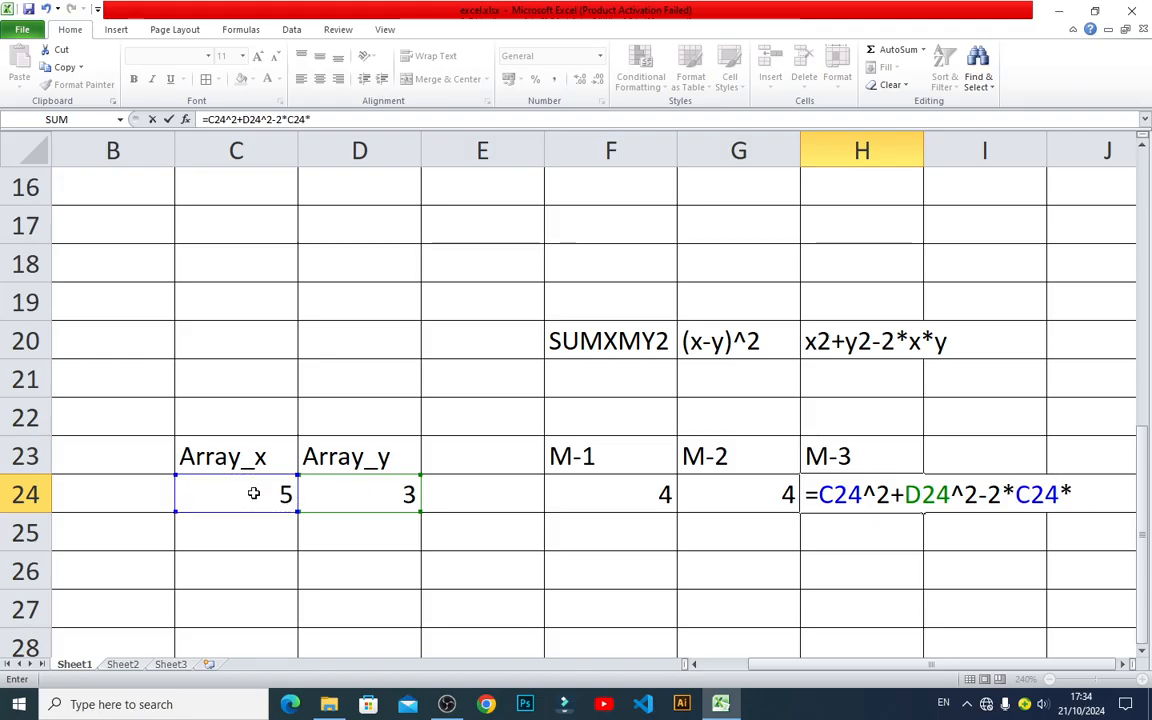
pyautogui.click(354, 485)
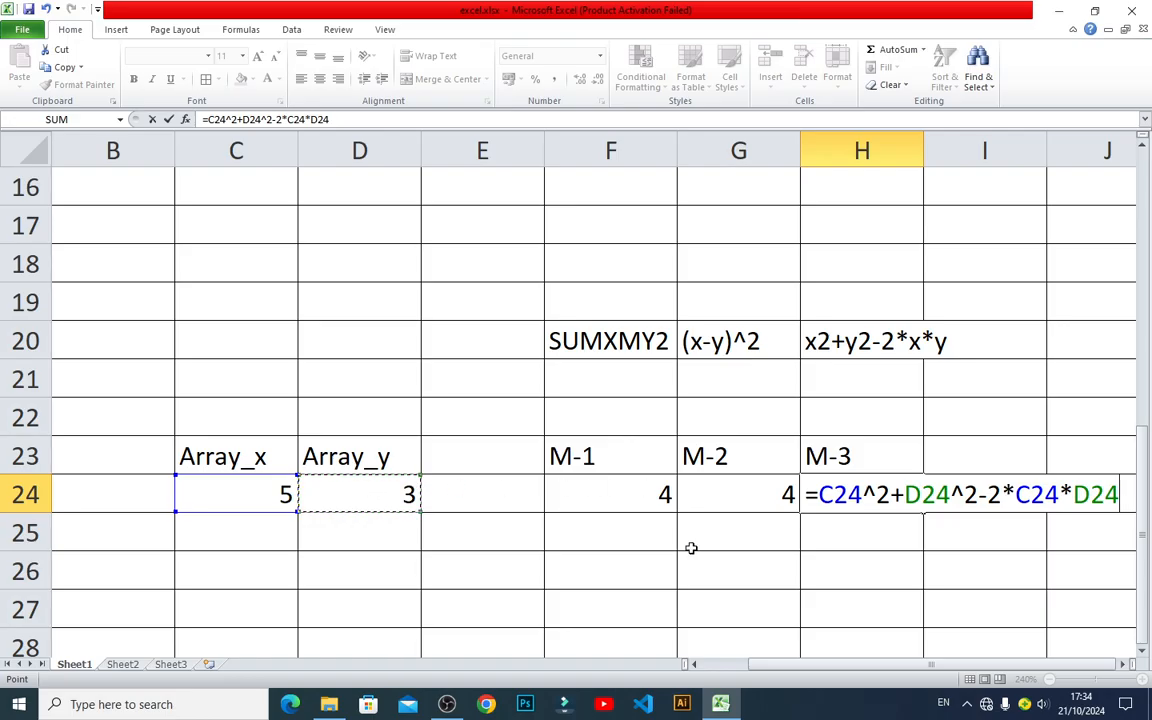
pyautogui.press('Return')
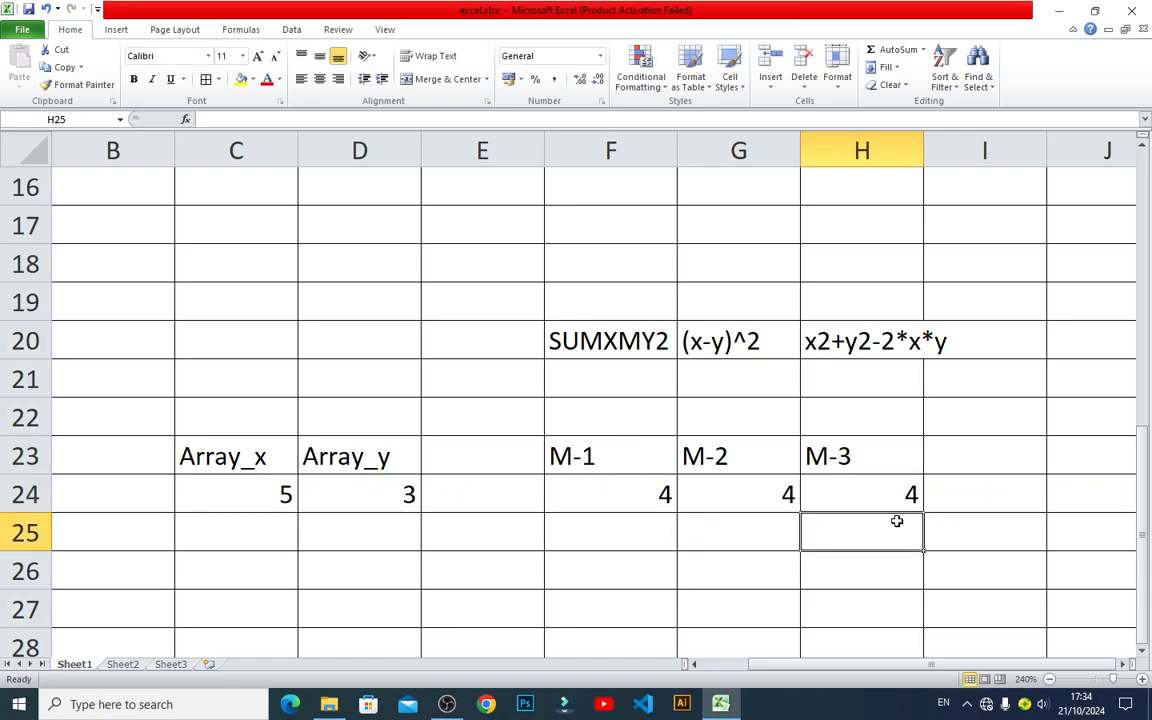
# Examine the formulas behind the M-1, M-2 and M-3 results in row 24, and glance at the SUMX2PY2 example above.
pyautogui.doubleClick(889, 497)
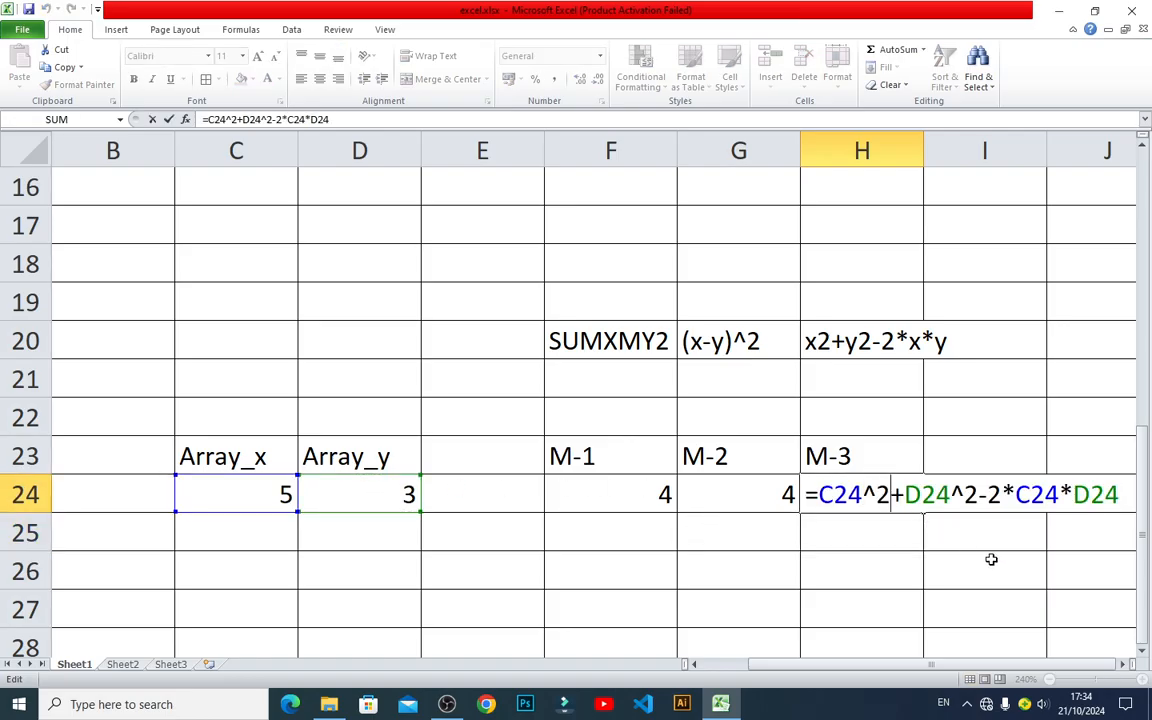
pyautogui.press('Escape')
pyautogui.doubleClick(779, 511)
pyautogui.press('Escape')
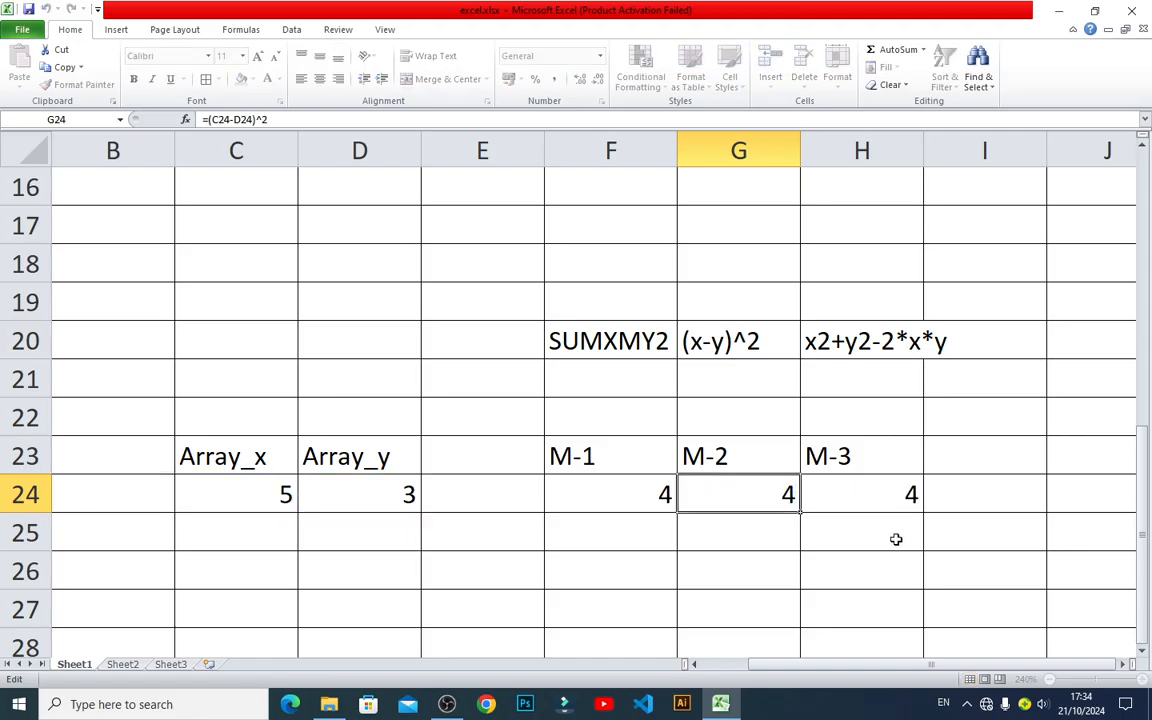
pyautogui.doubleClick(654, 487)
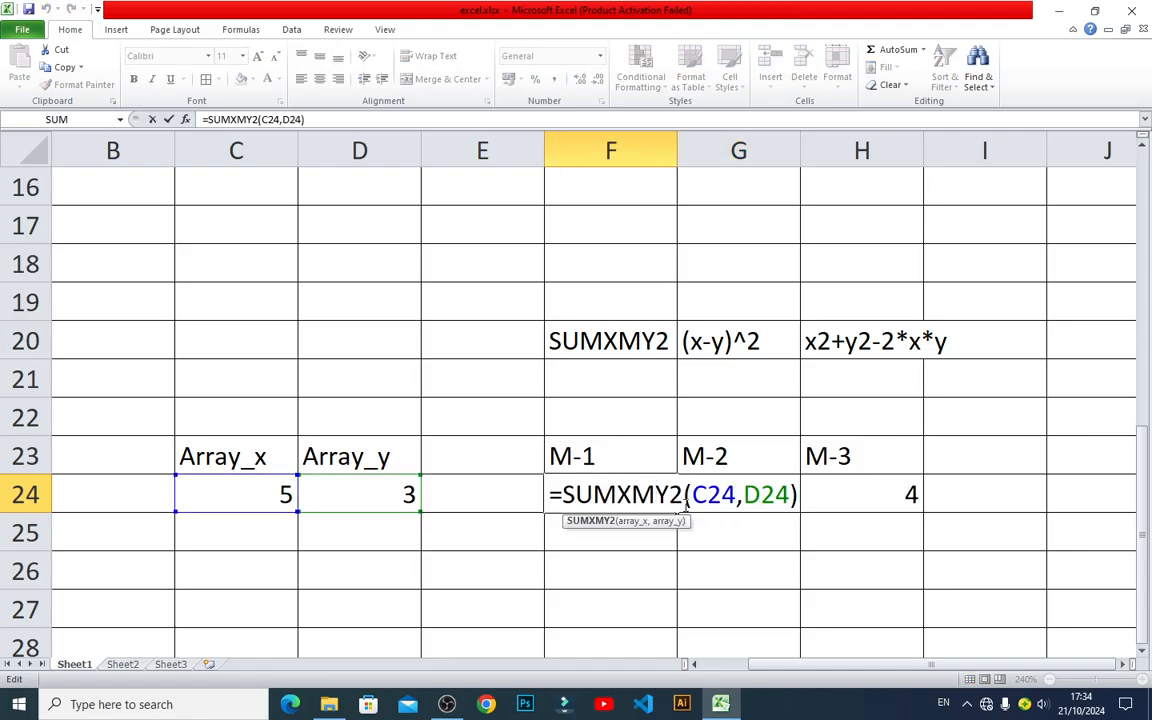
pyautogui.press('Escape')
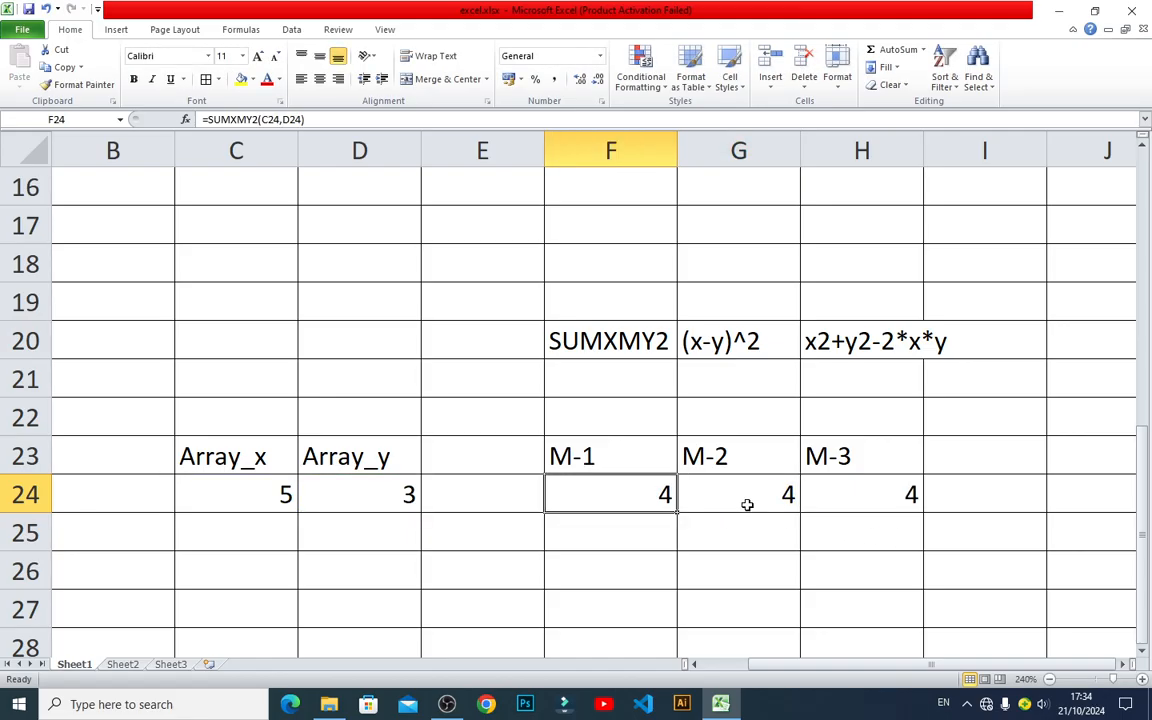
pyautogui.doubleClick(867, 493)
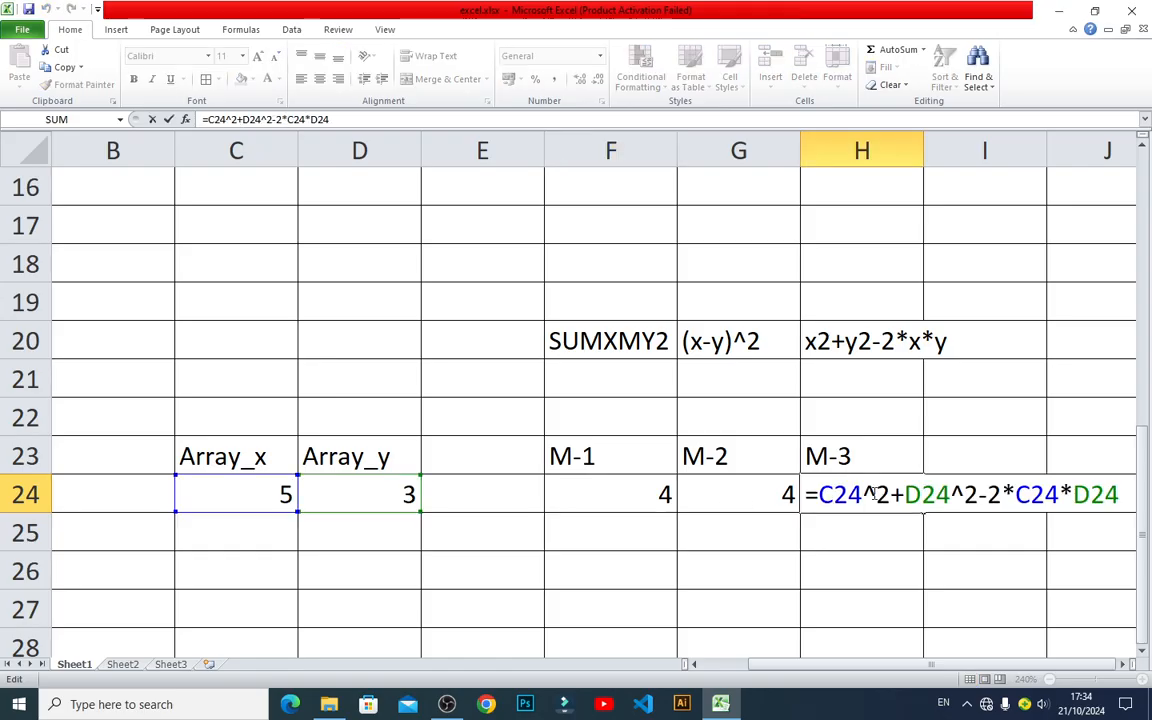
pyautogui.click(752, 501)
pyautogui.doubleClick(752, 501)
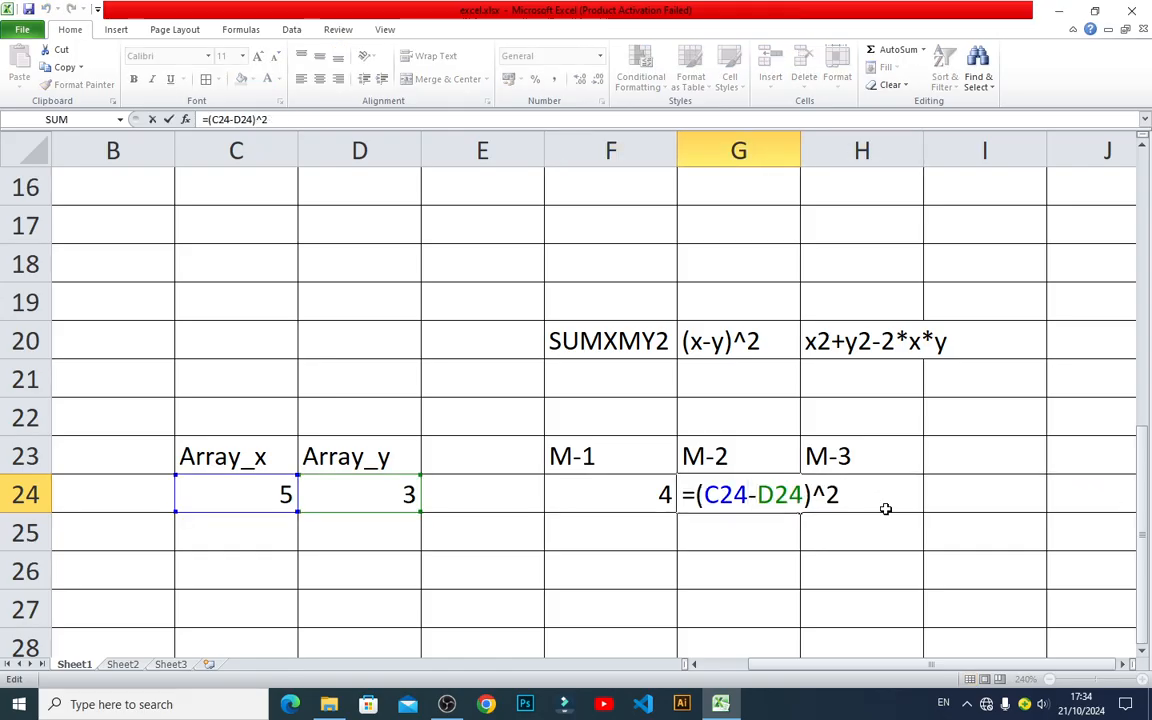
pyautogui.press('Escape')
pyautogui.doubleClick(643, 494)
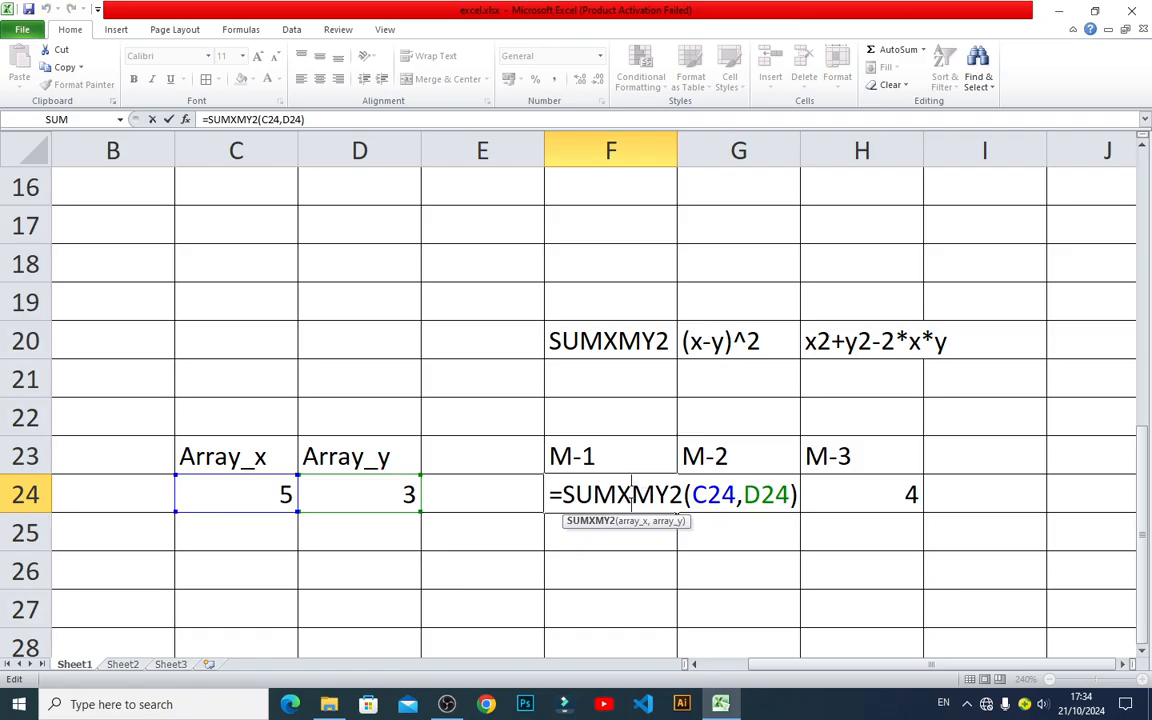
pyautogui.press('Escape')
pyautogui.scroll(3, 643, 482)
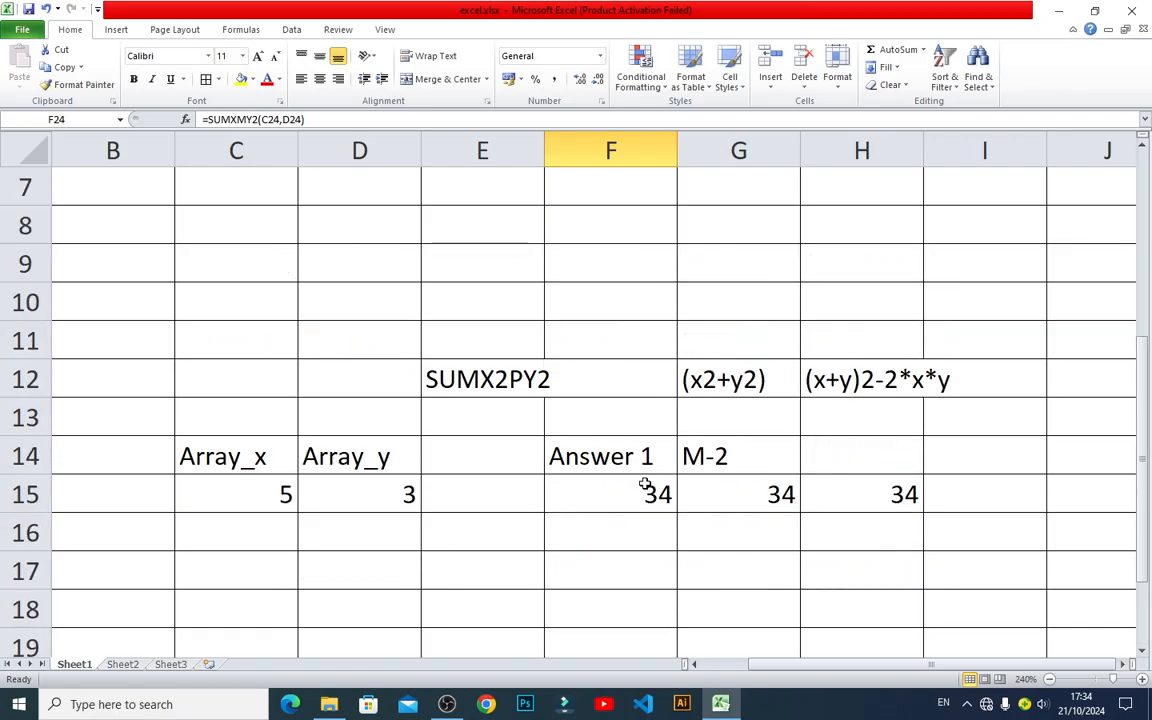
pyautogui.scroll(-3, 633, 565)
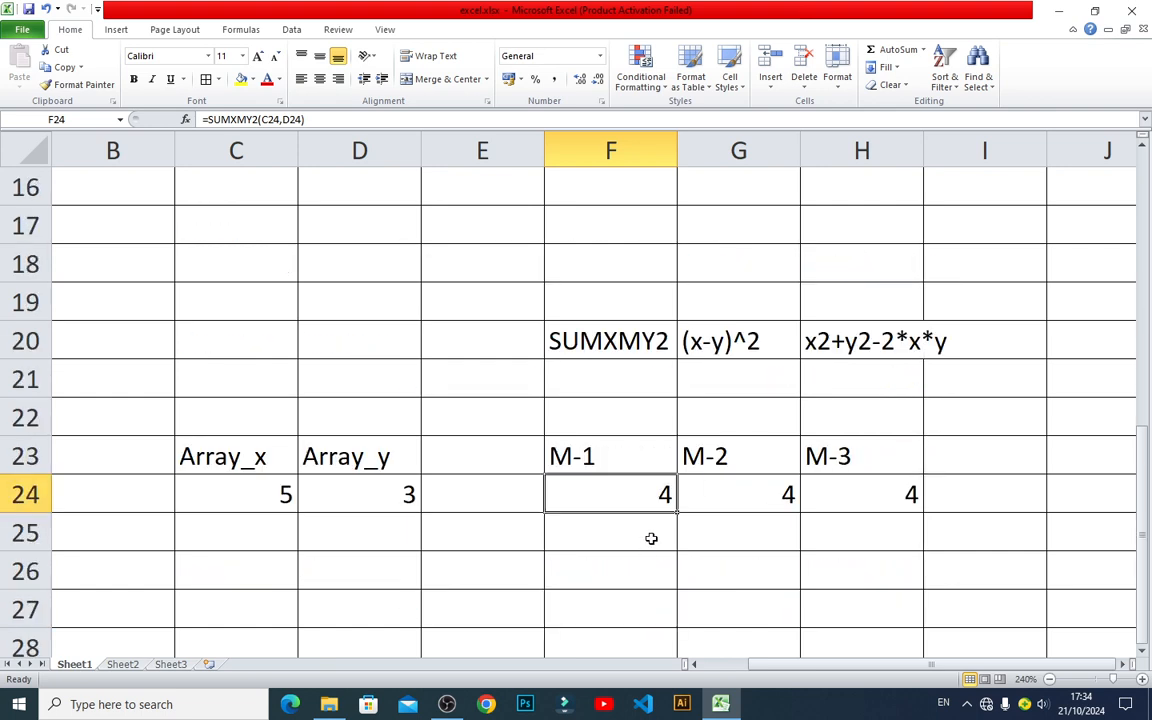
pyautogui.click(558, 556)
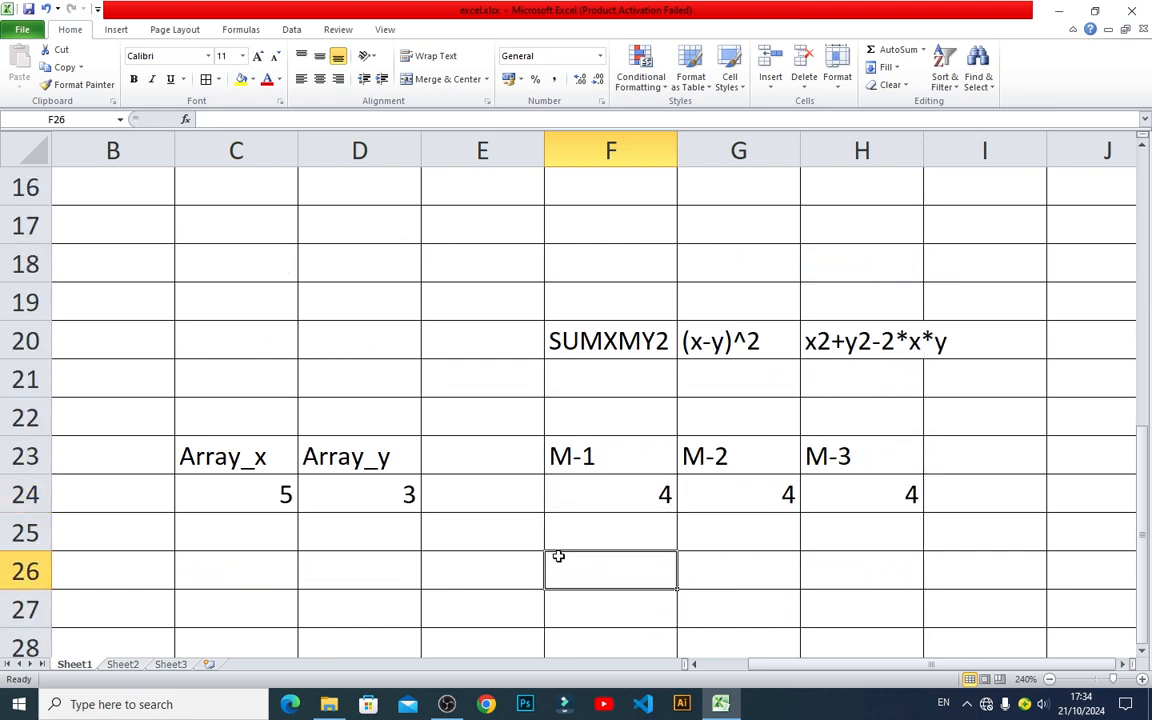
pyautogui.write('=sum')
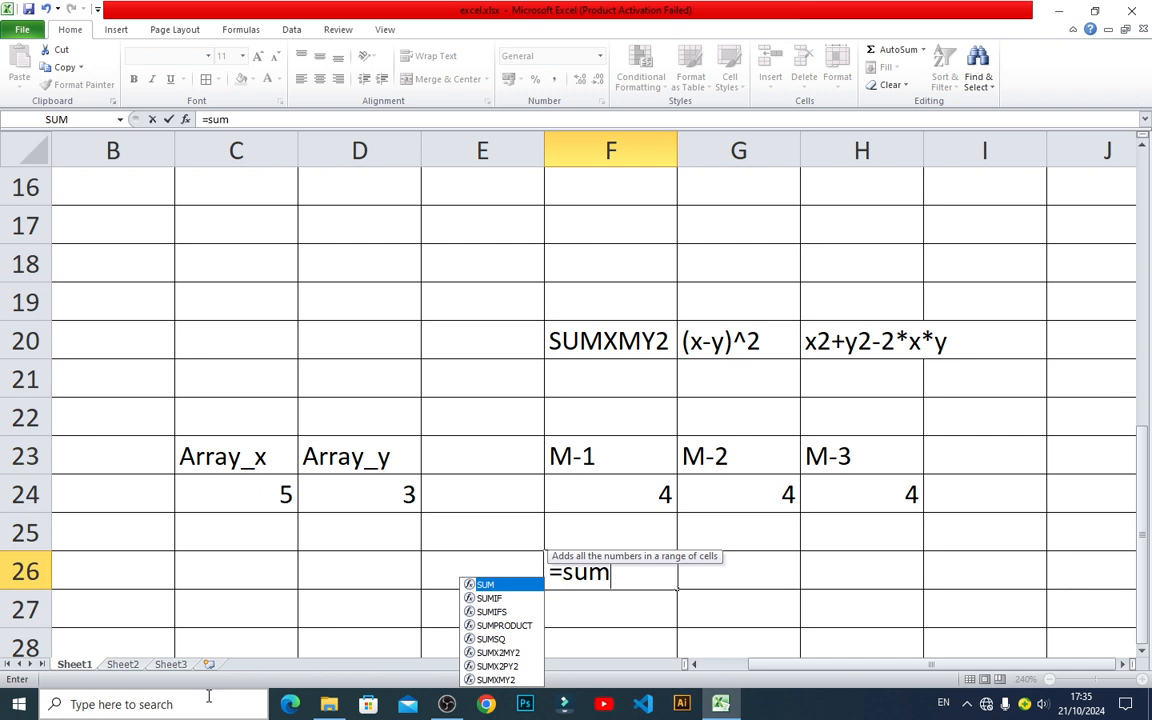
pyautogui.press('Escape')
pyautogui.press('Escape')
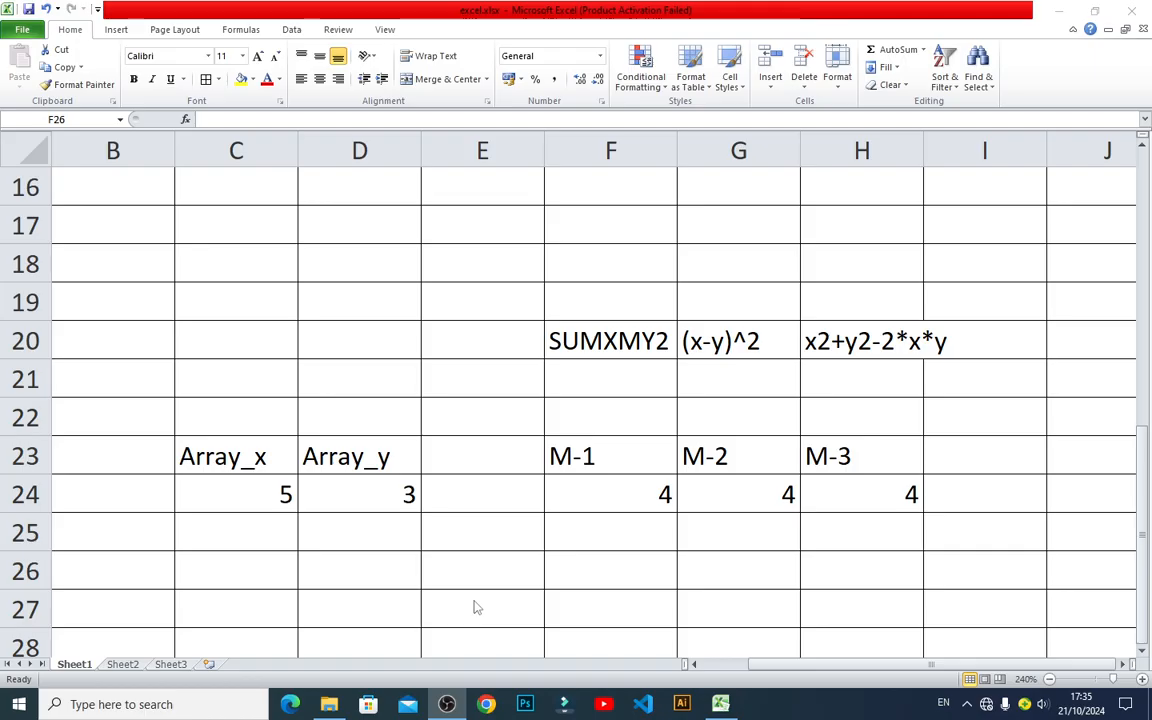
# Review the formulas in F24, G24 and H24 once more, in order, and compare the layout with the SUMX2PY2 section.
pyautogui.click(729, 702)
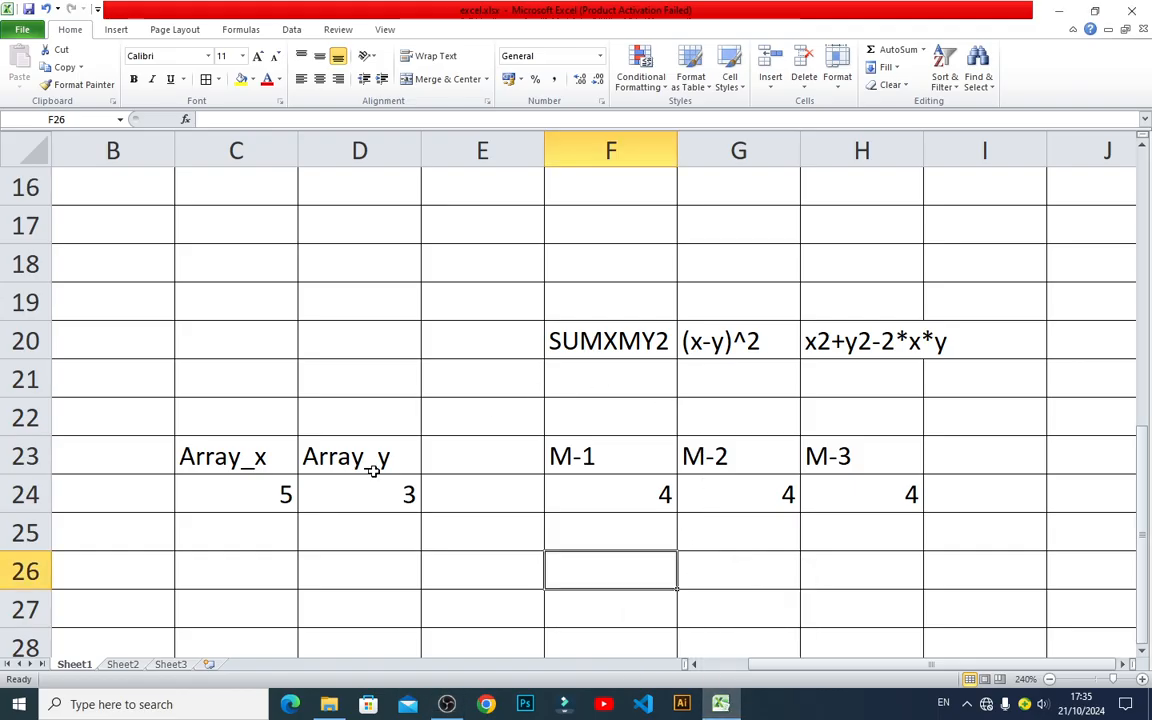
pyautogui.click(589, 478)
pyautogui.click(684, 476)
pyautogui.click(607, 486)
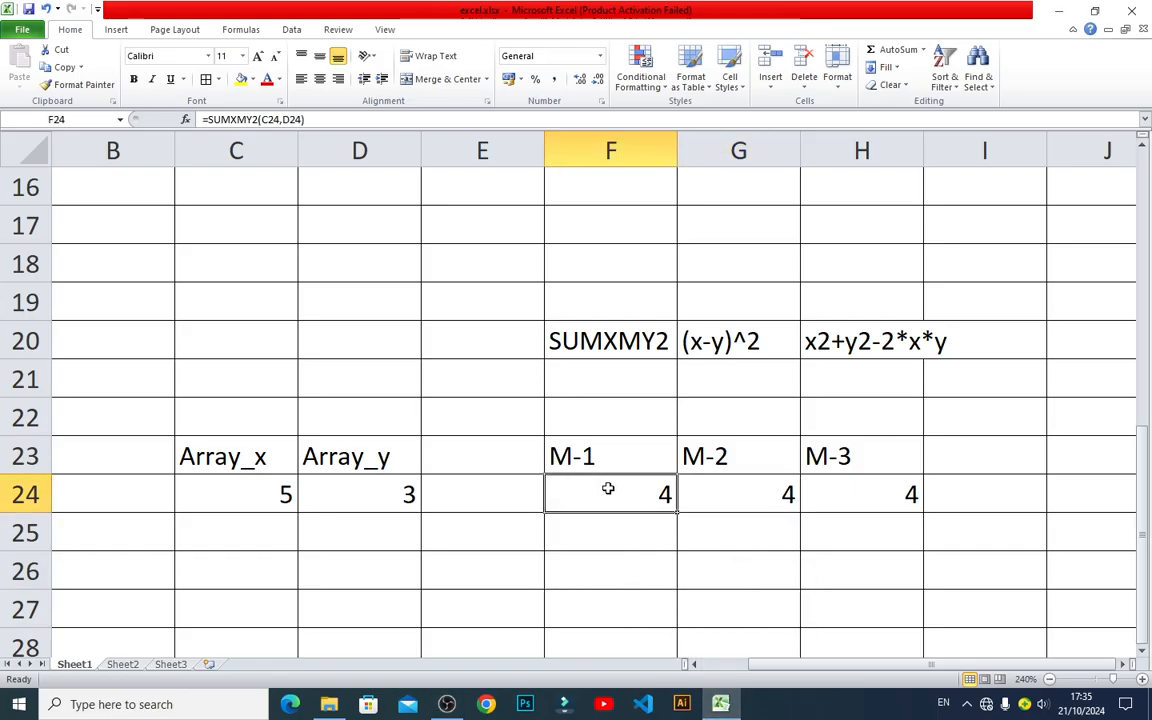
pyautogui.doubleClick(614, 490)
pyautogui.press('Escape')
pyautogui.click(715, 478)
pyautogui.doubleClick(715, 480)
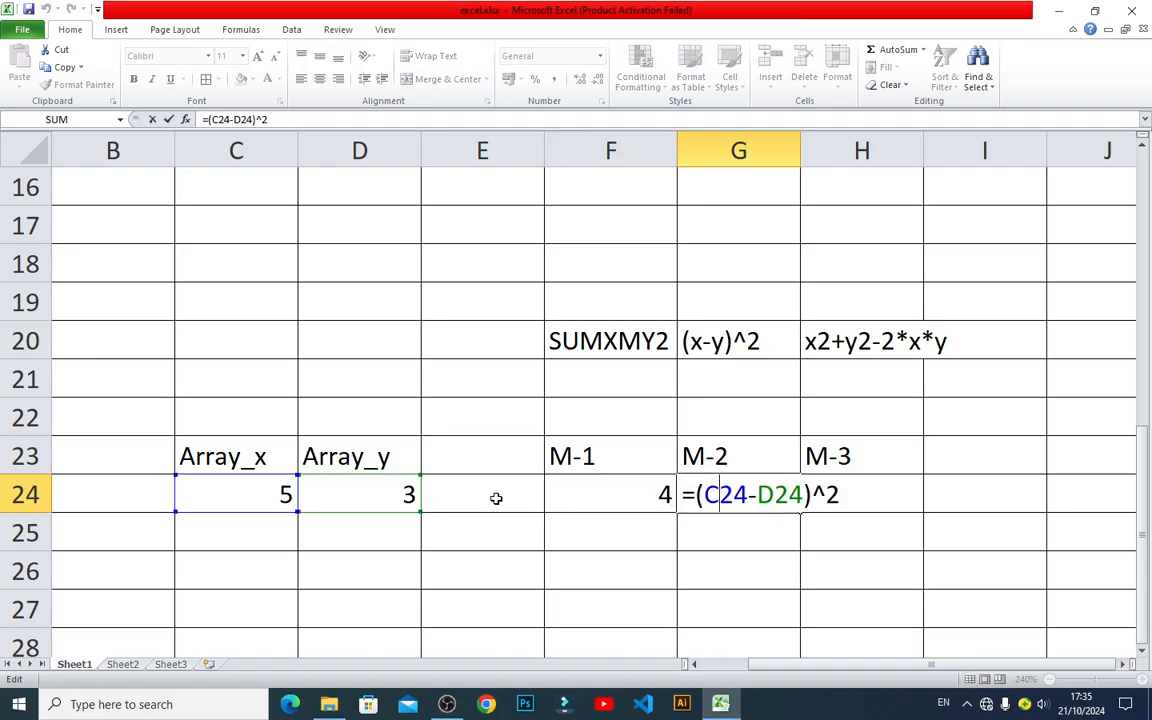
pyautogui.press('Escape')
pyautogui.click(872, 500)
pyautogui.doubleClick(874, 492)
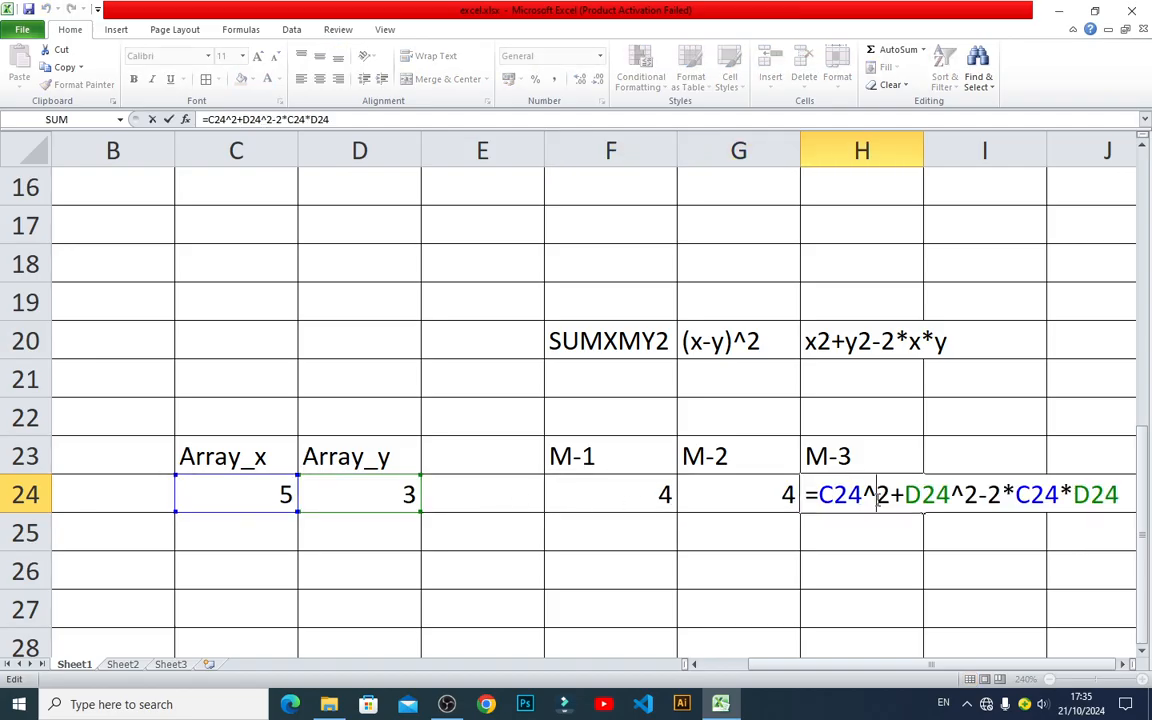
pyautogui.press('Escape')
pyautogui.scroll(2, 766, 427)
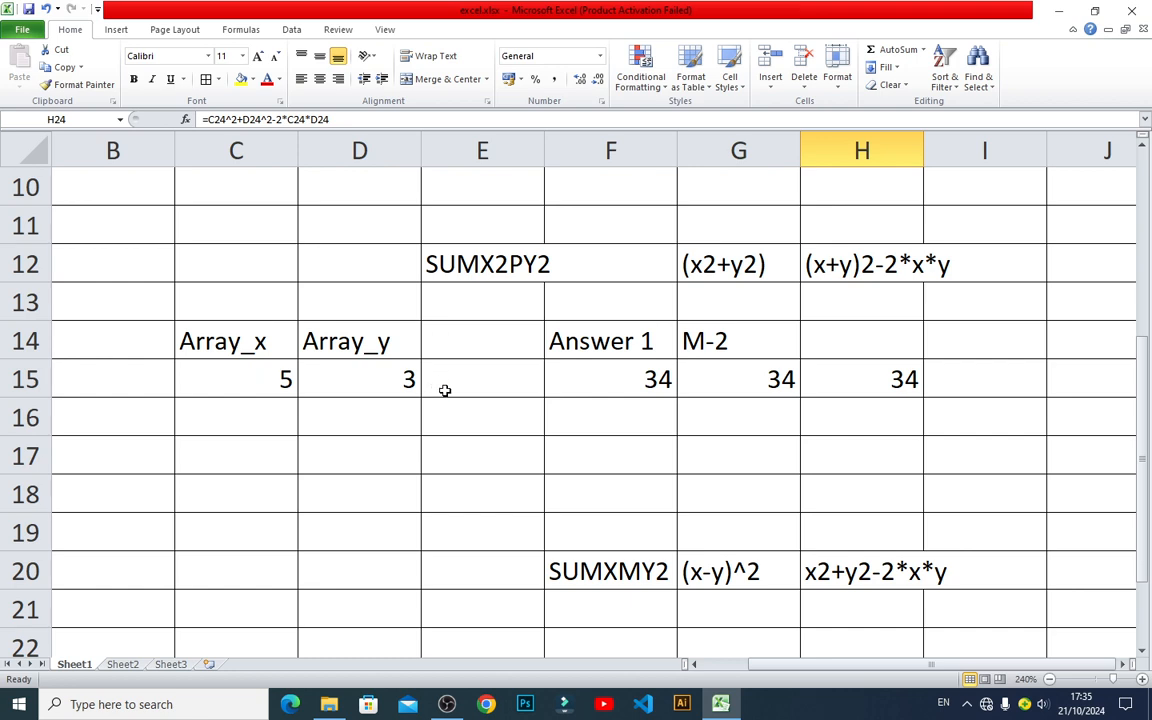
pyautogui.scroll(-2, 443, 407)
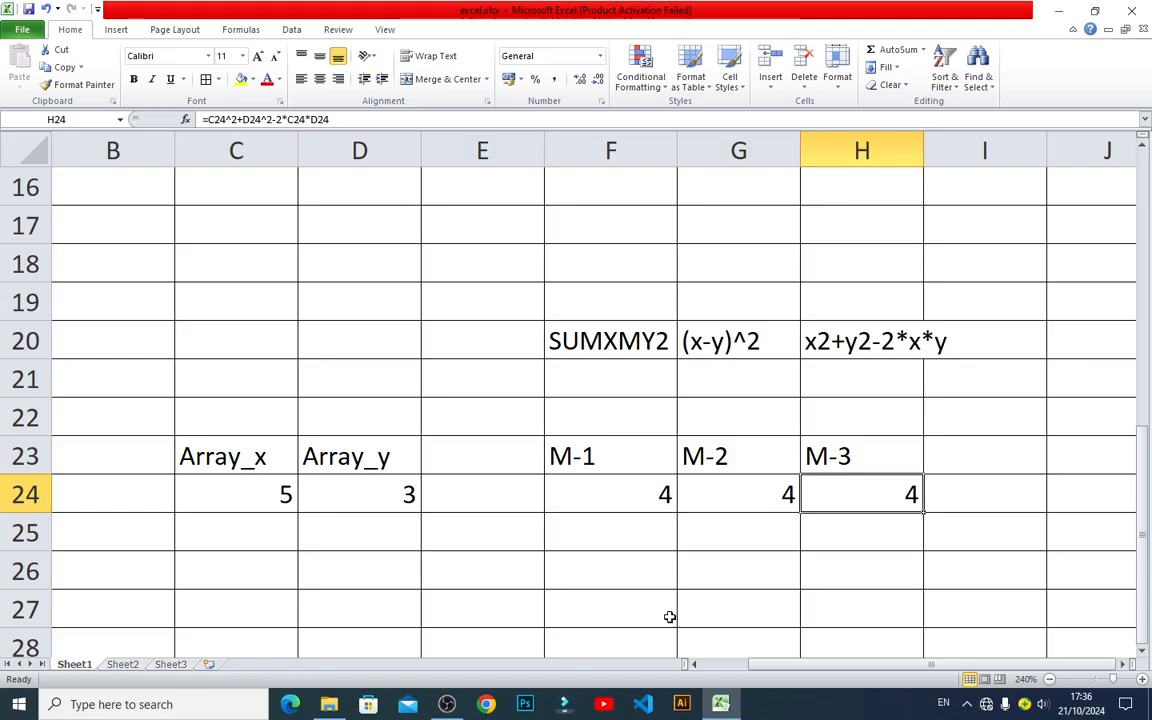
pyautogui.click(447, 704)
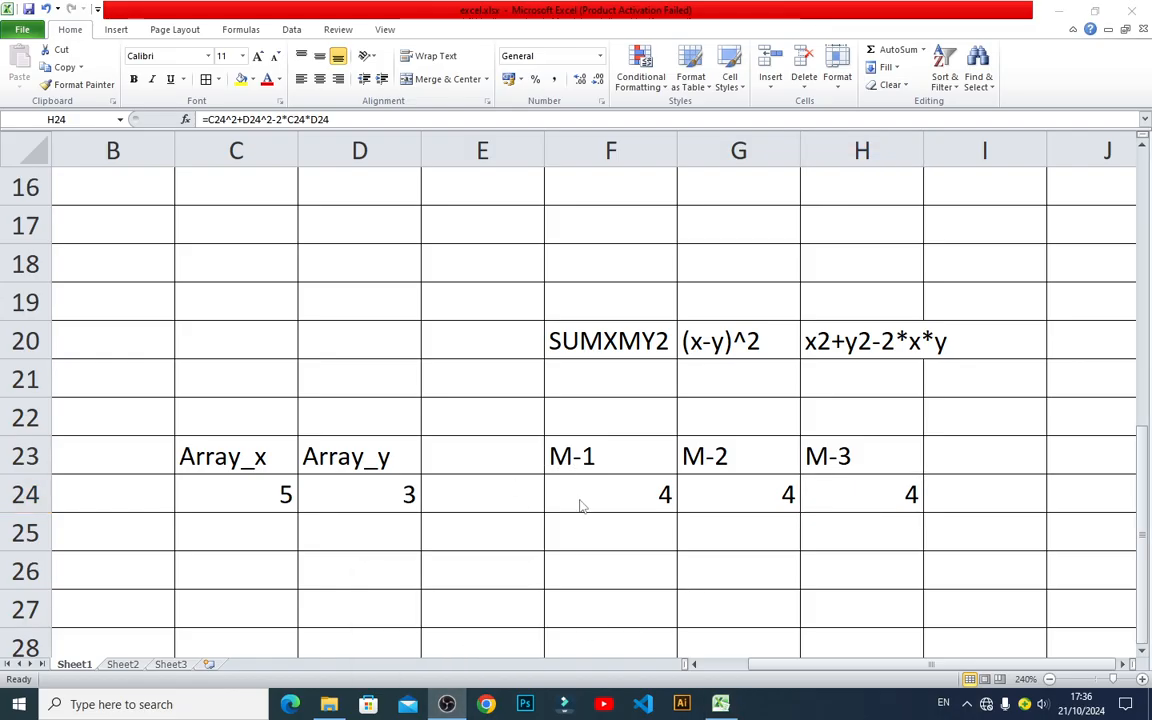